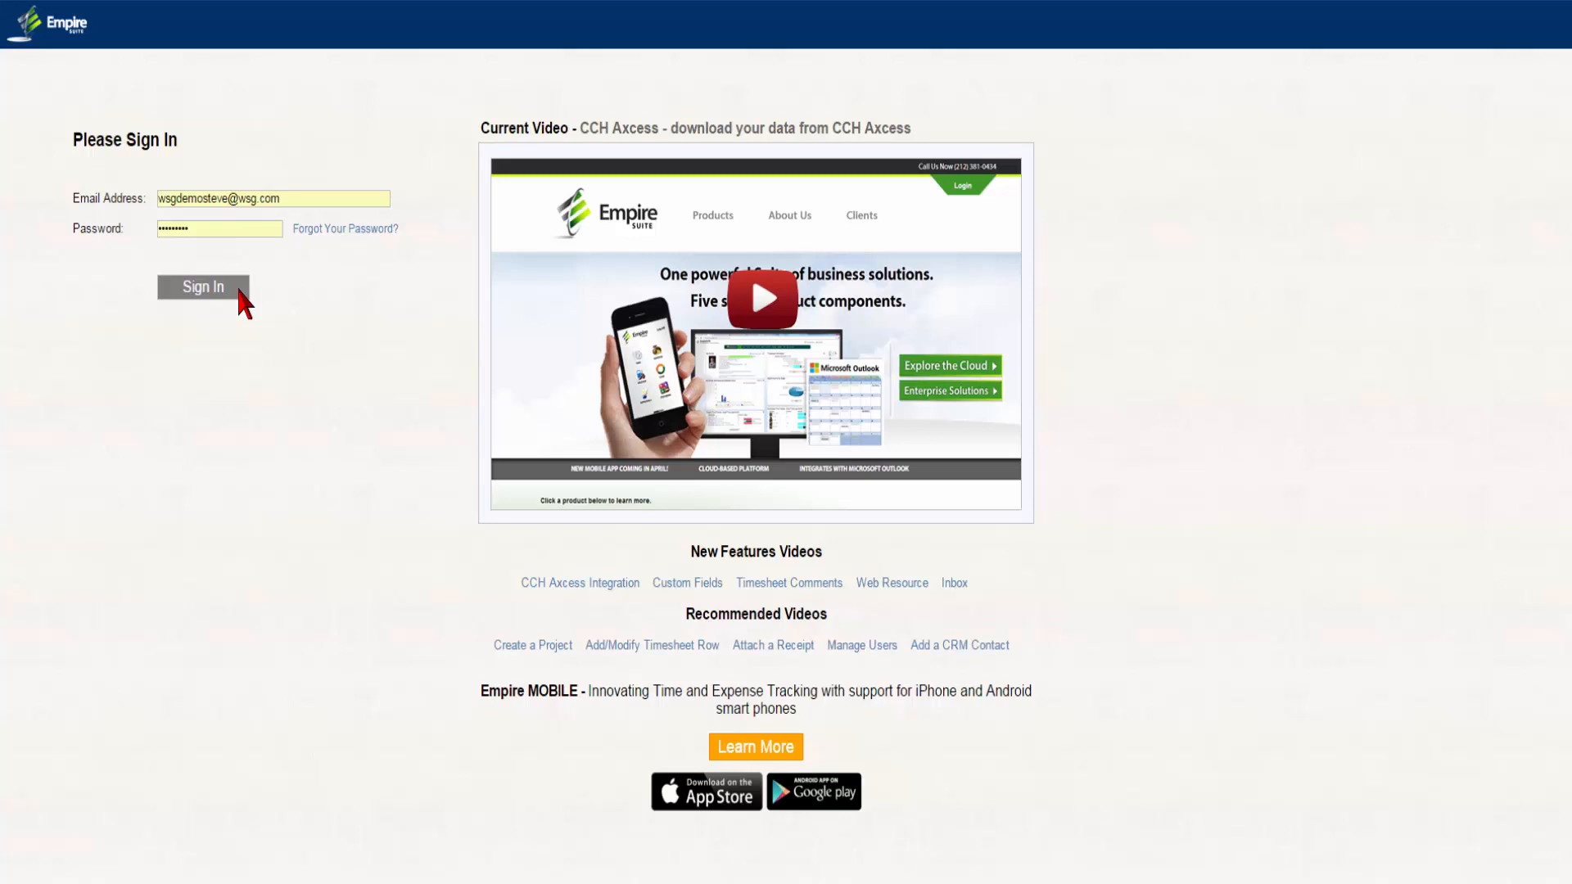
Sign in with the filled-in credentials and open the expense sheet for the current timesheet period.
click(238, 290)
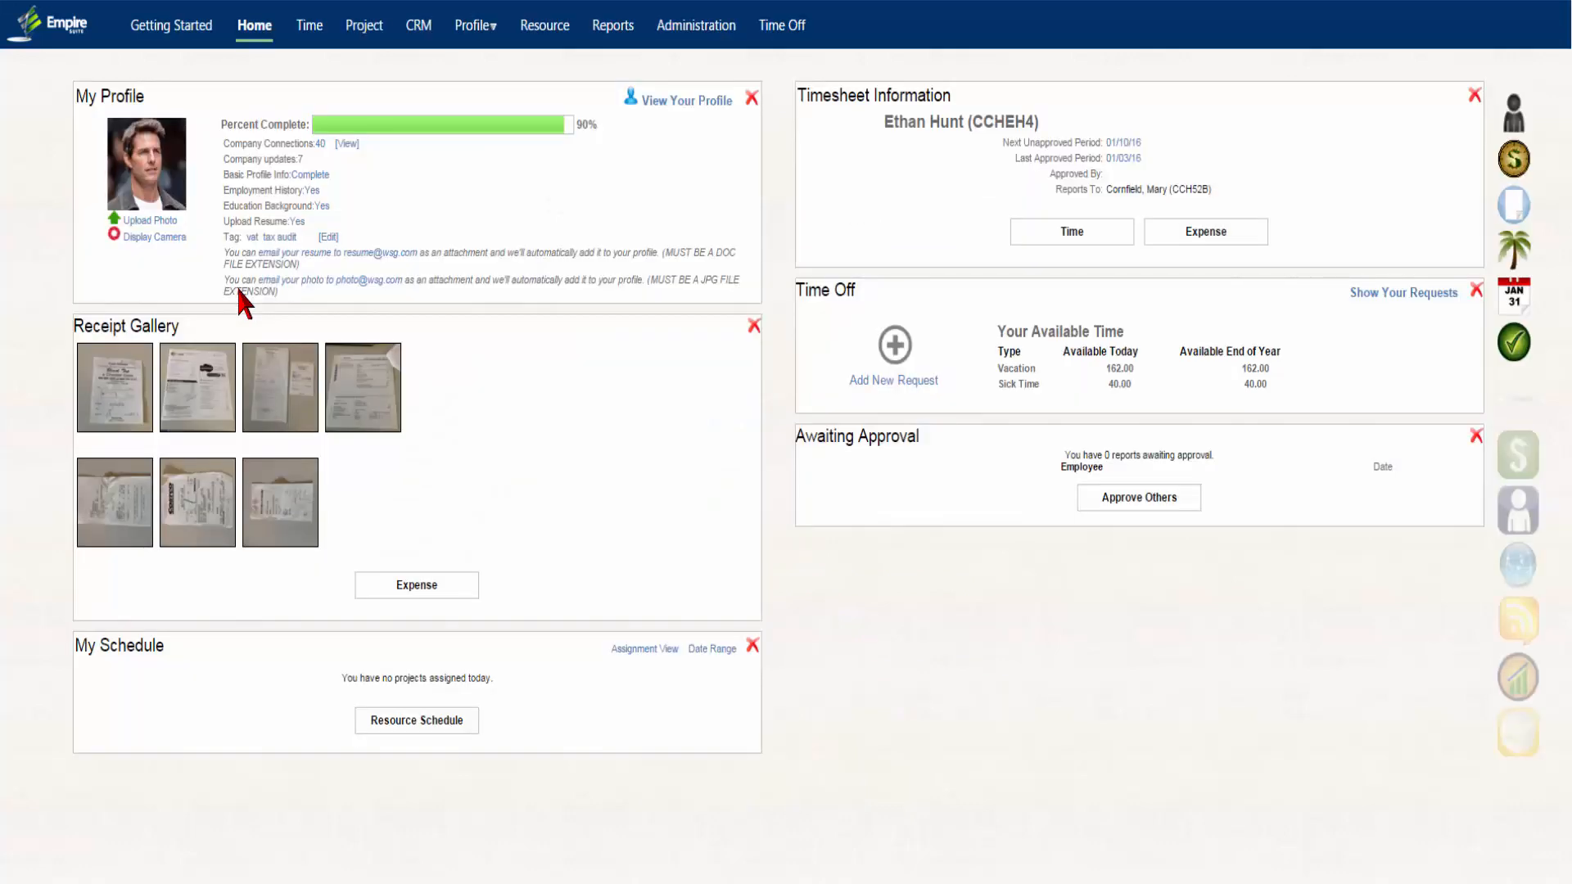
click(310, 31)
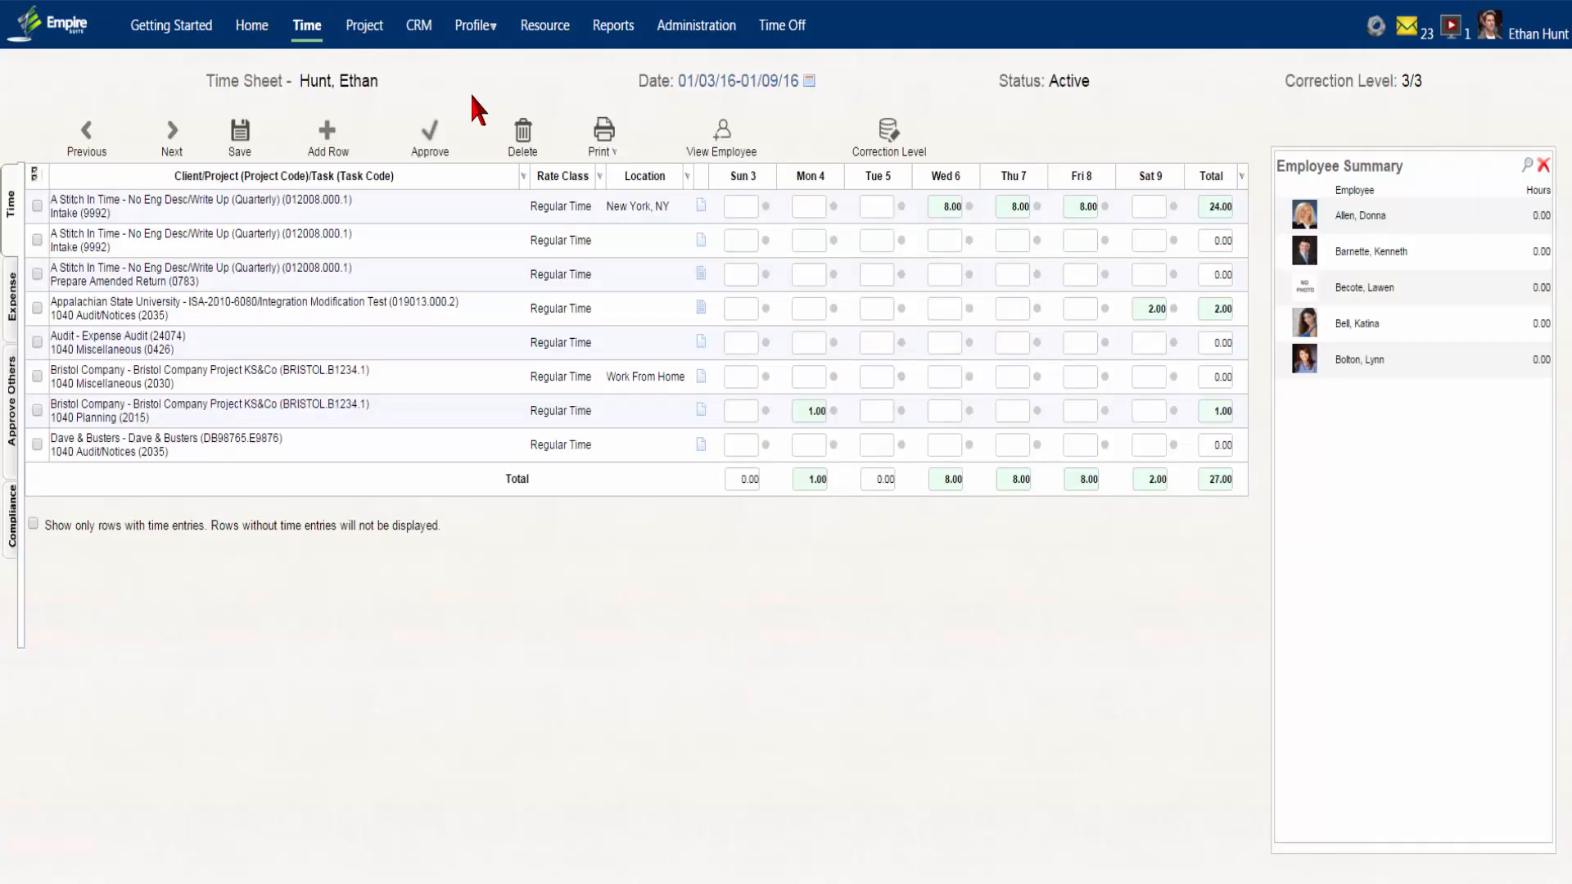
click(12, 315)
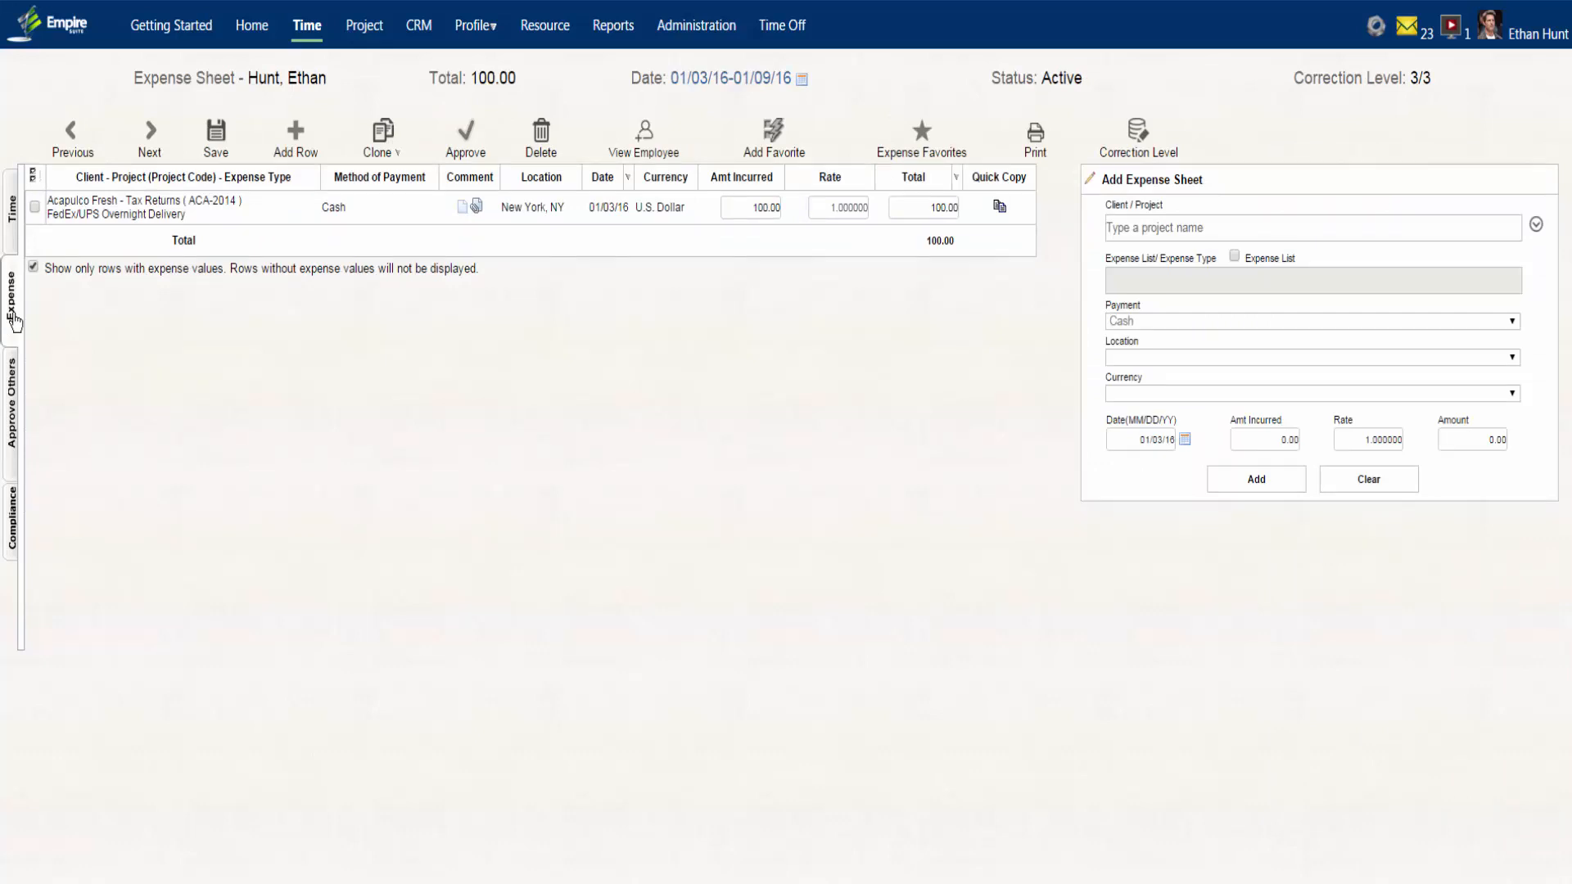
Start a new expense entry for the Acapulco Fresh/Tax Returns (ACA-2014) project with the expense type Automotive Expense.
click(295, 154)
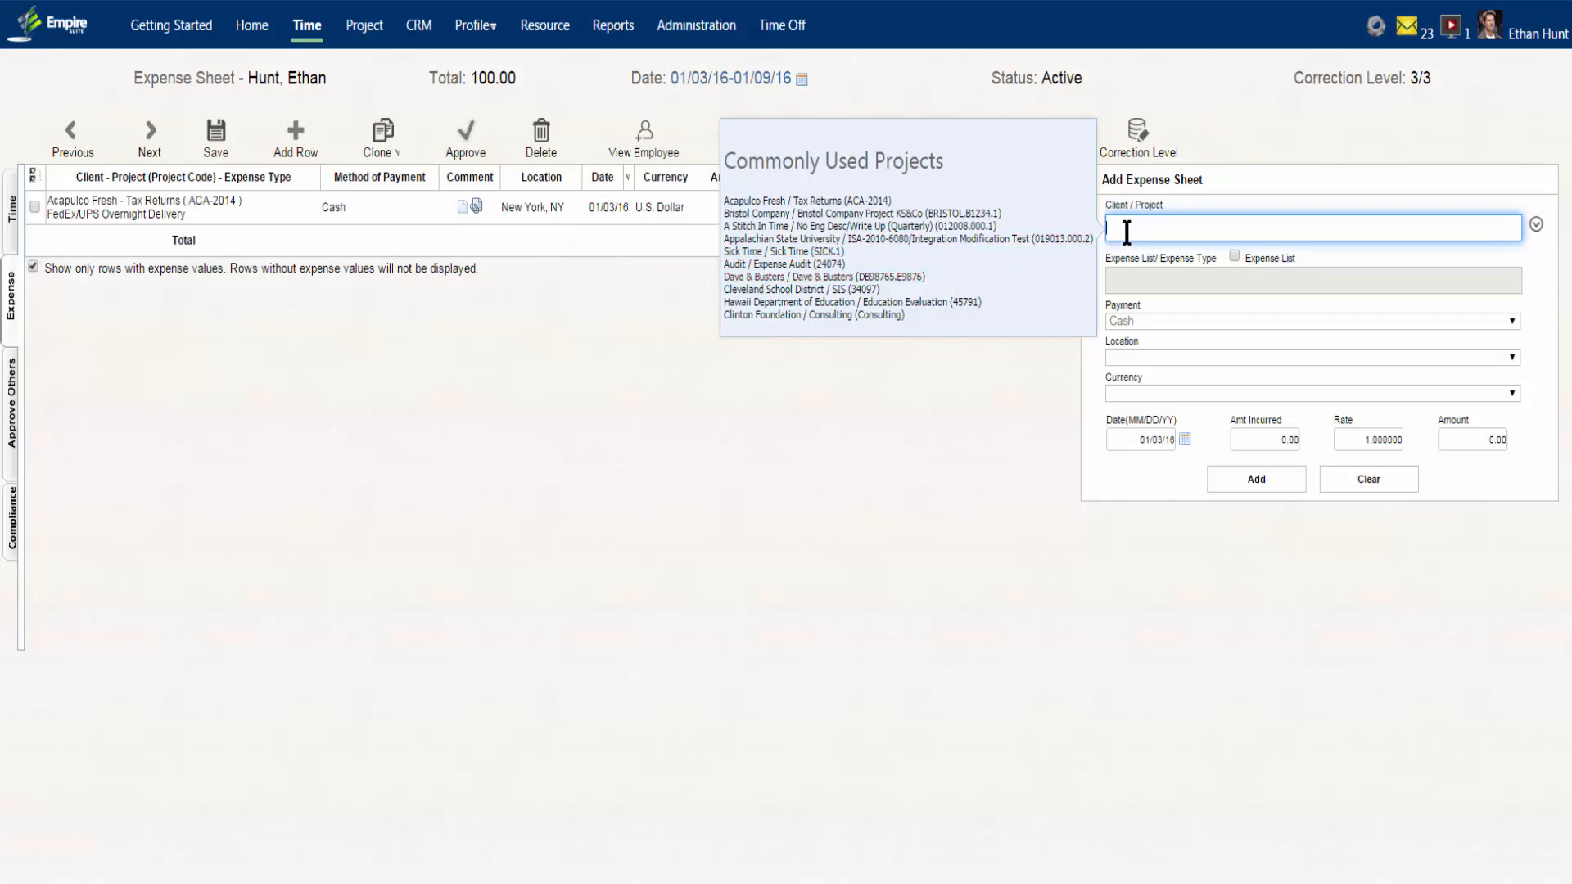
text(Acap)
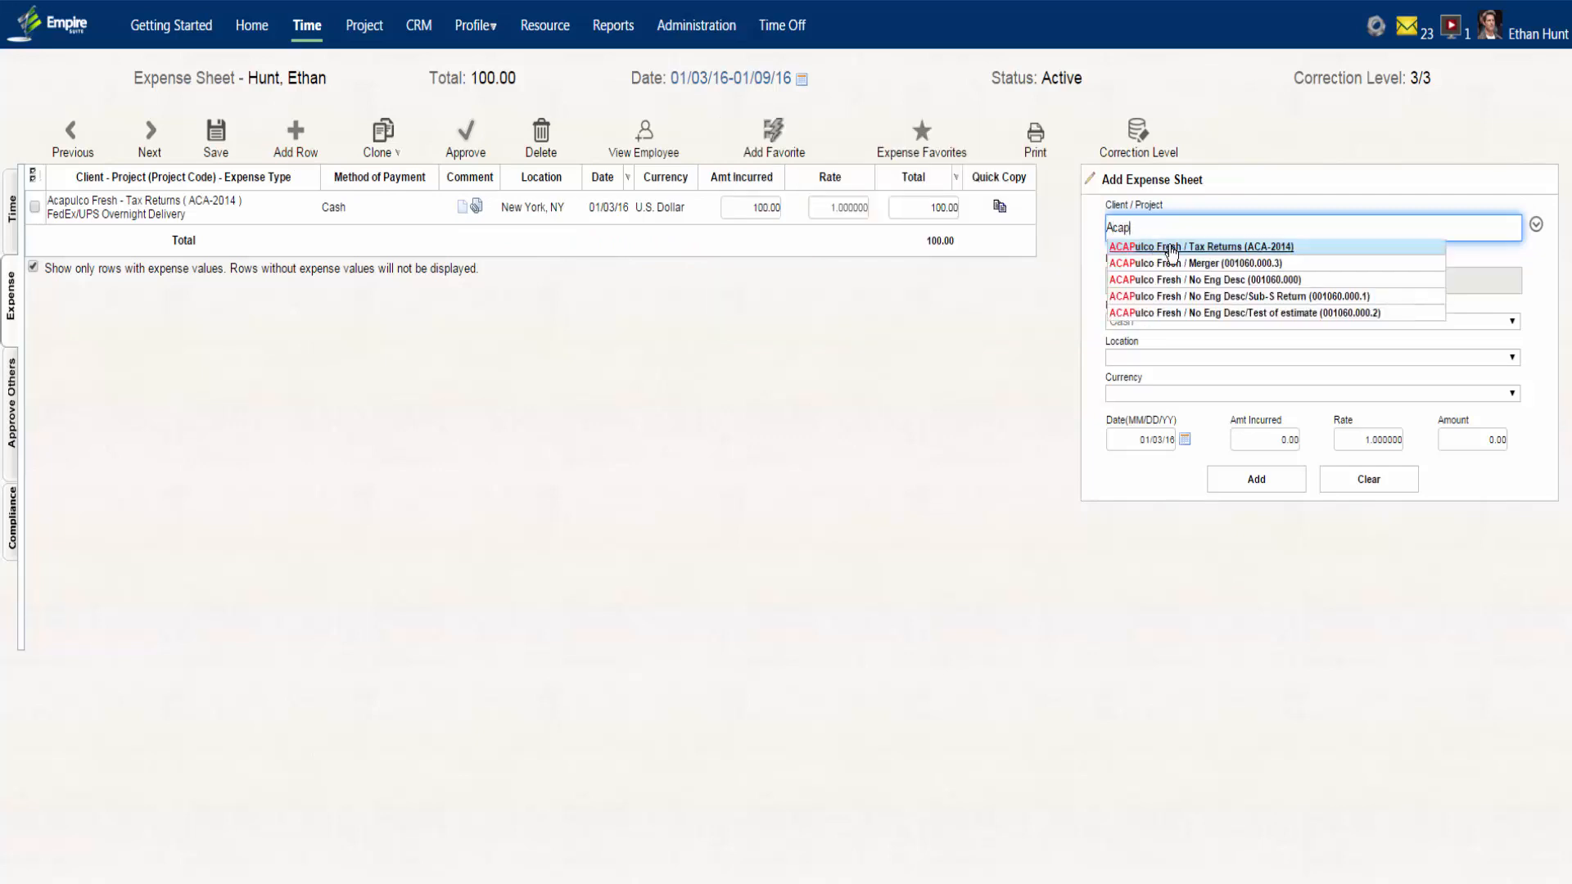
click(1172, 248)
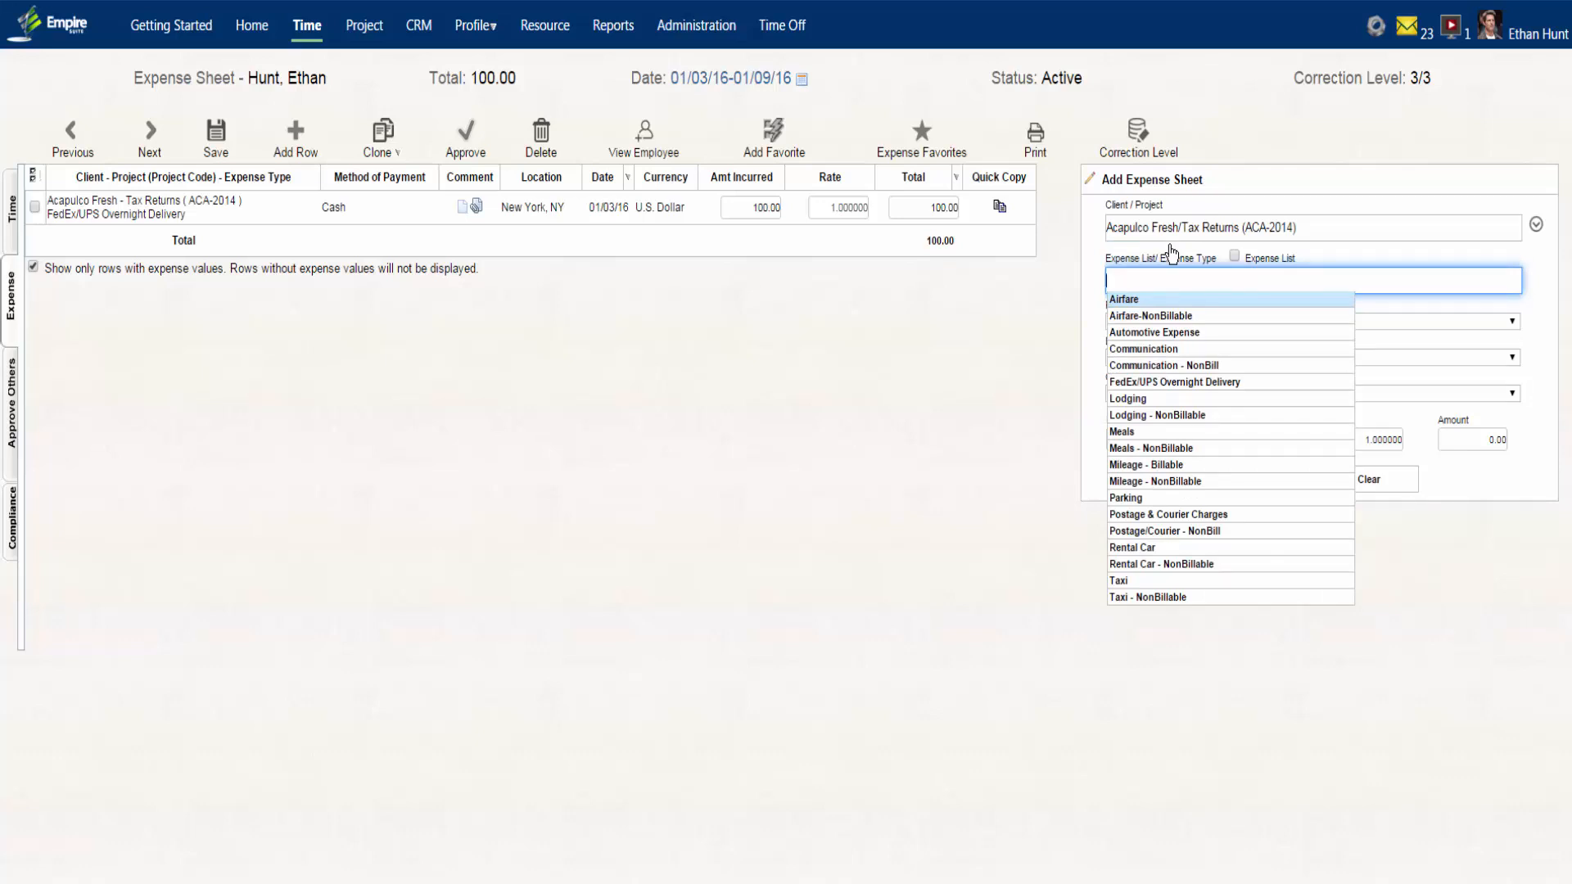
click(1179, 332)
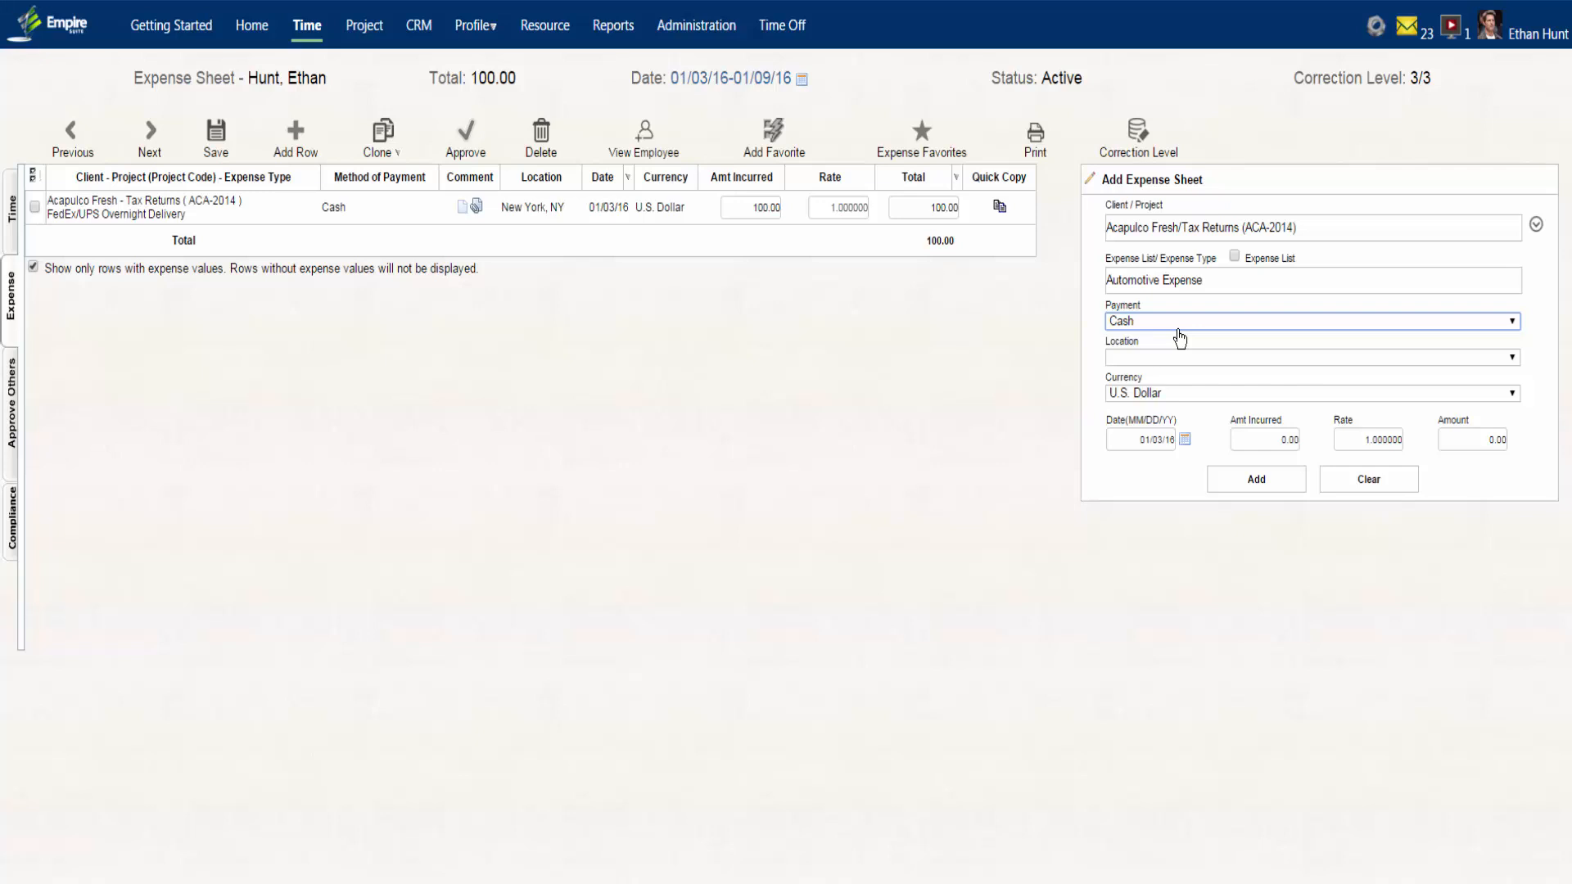
Set the new expense's payment to Cash and its location to Chicago, IL, keeping U.S. Dollar as the currency.
click(1184, 324)
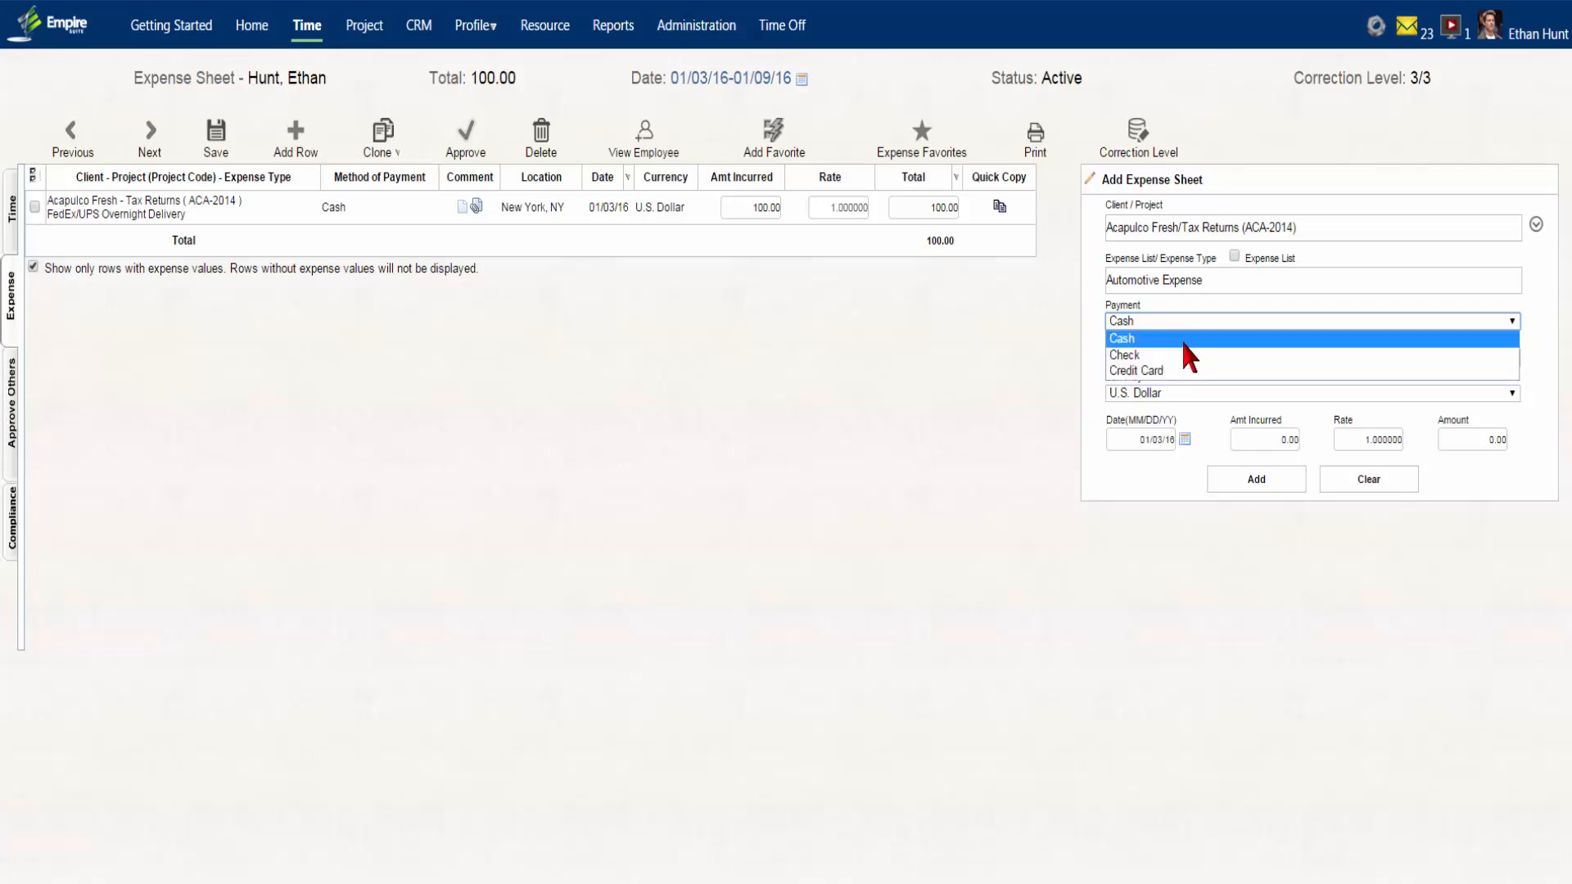
click(1182, 339)
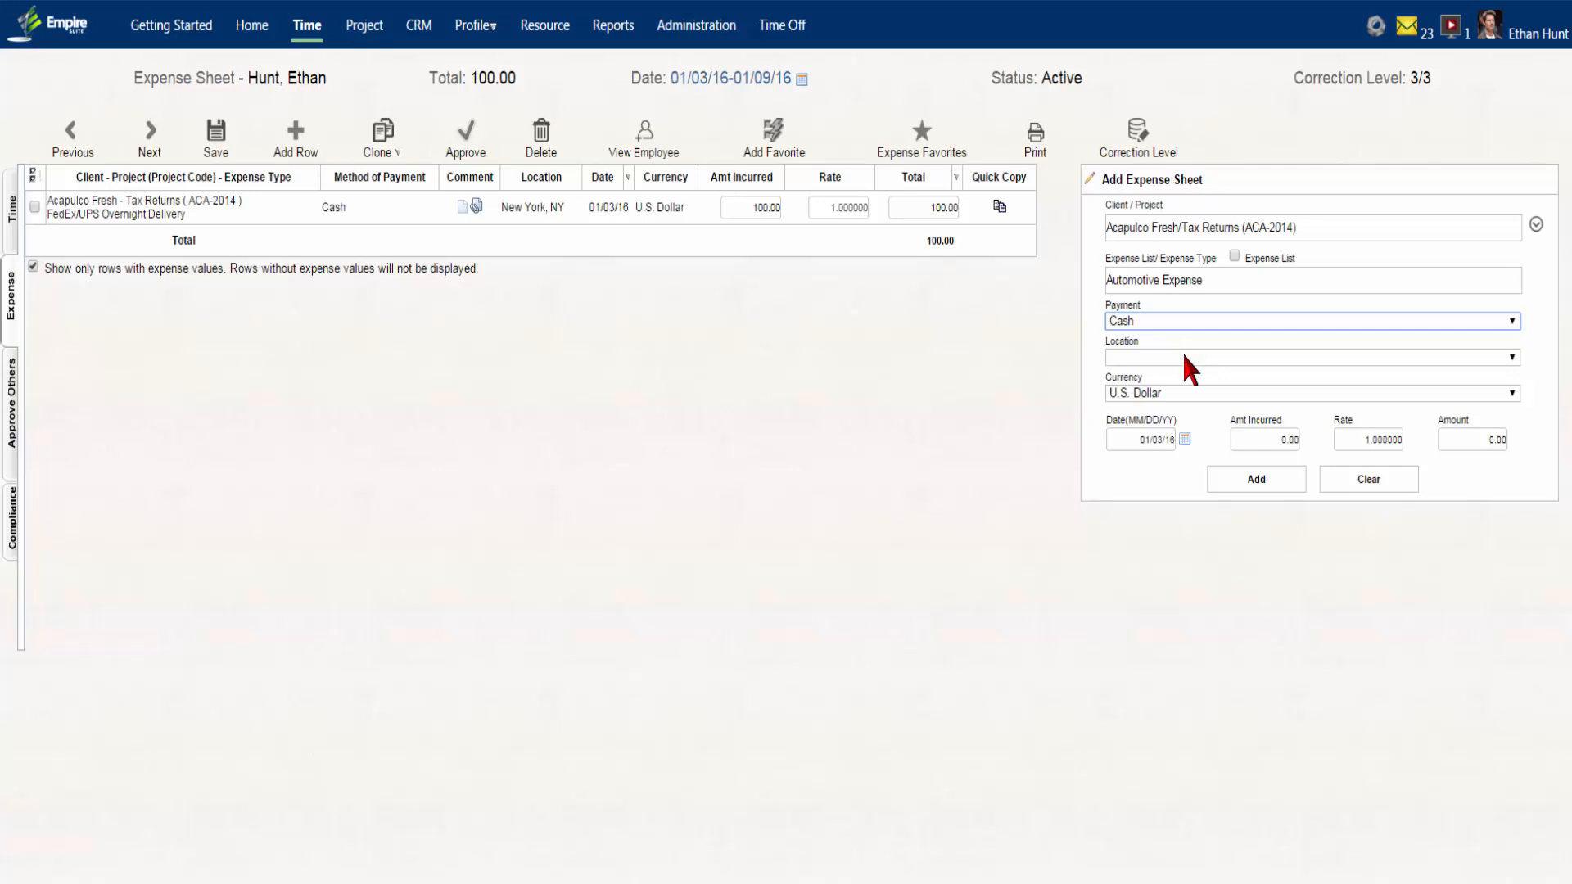
click(1184, 357)
click(1166, 391)
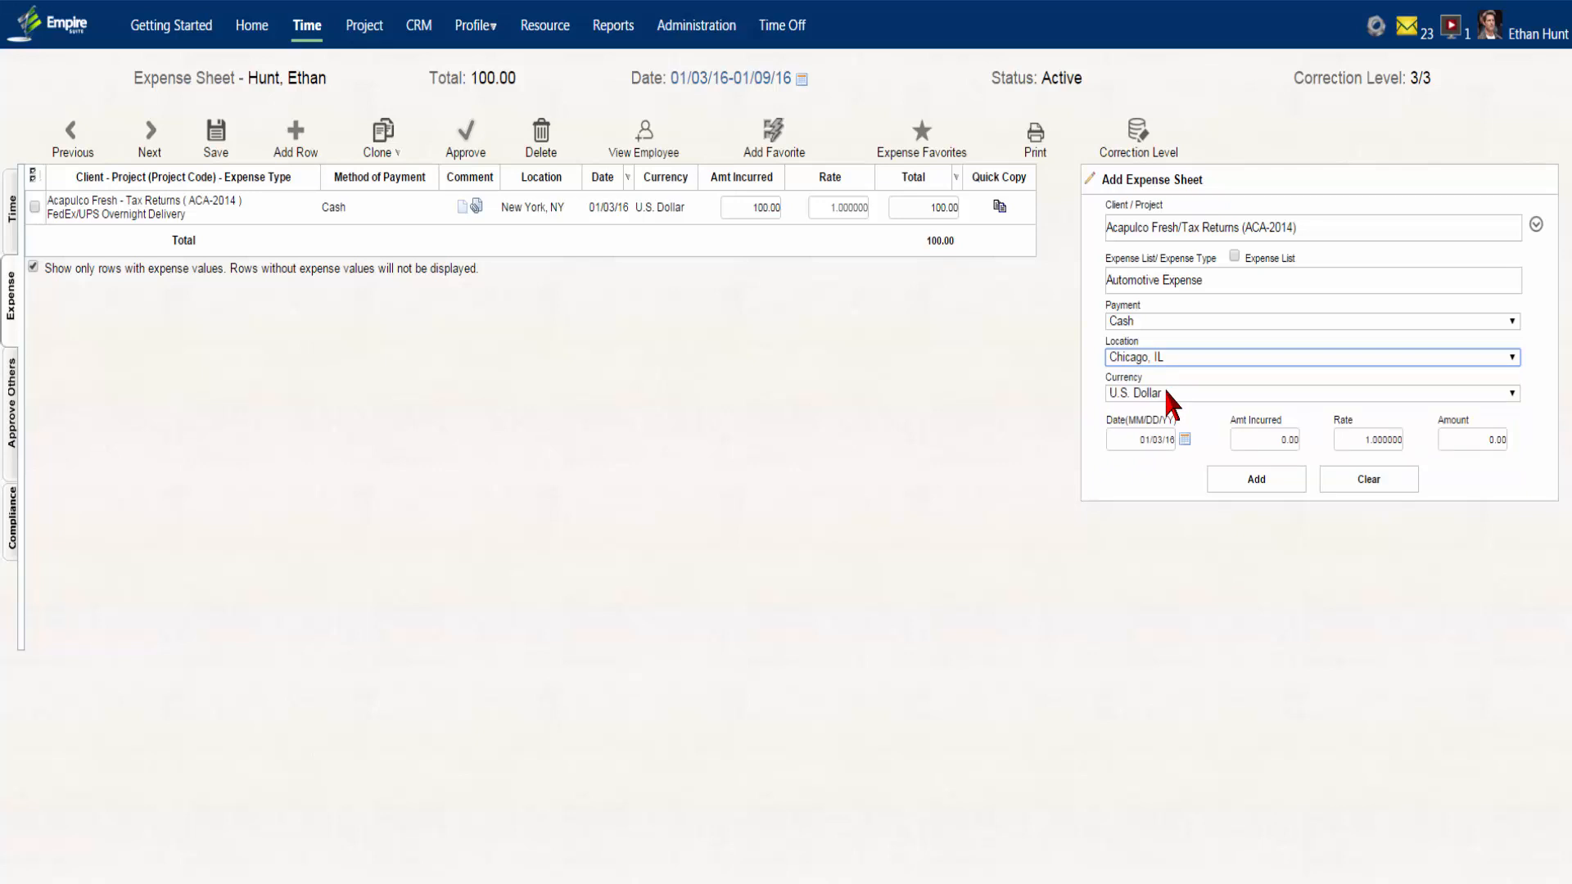
click(1166, 393)
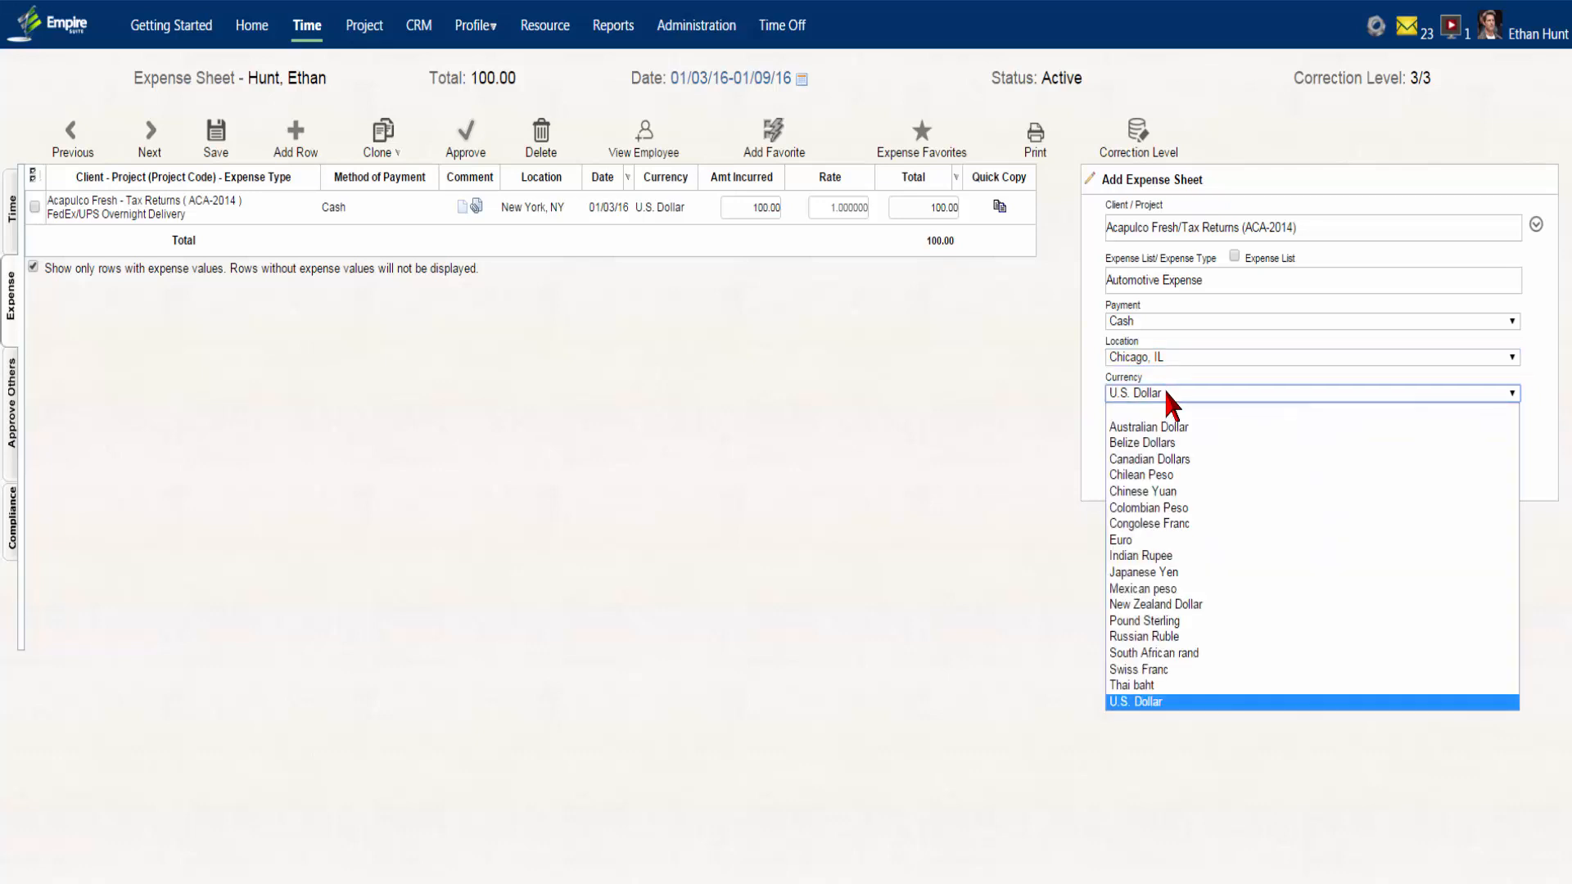
click(1166, 393)
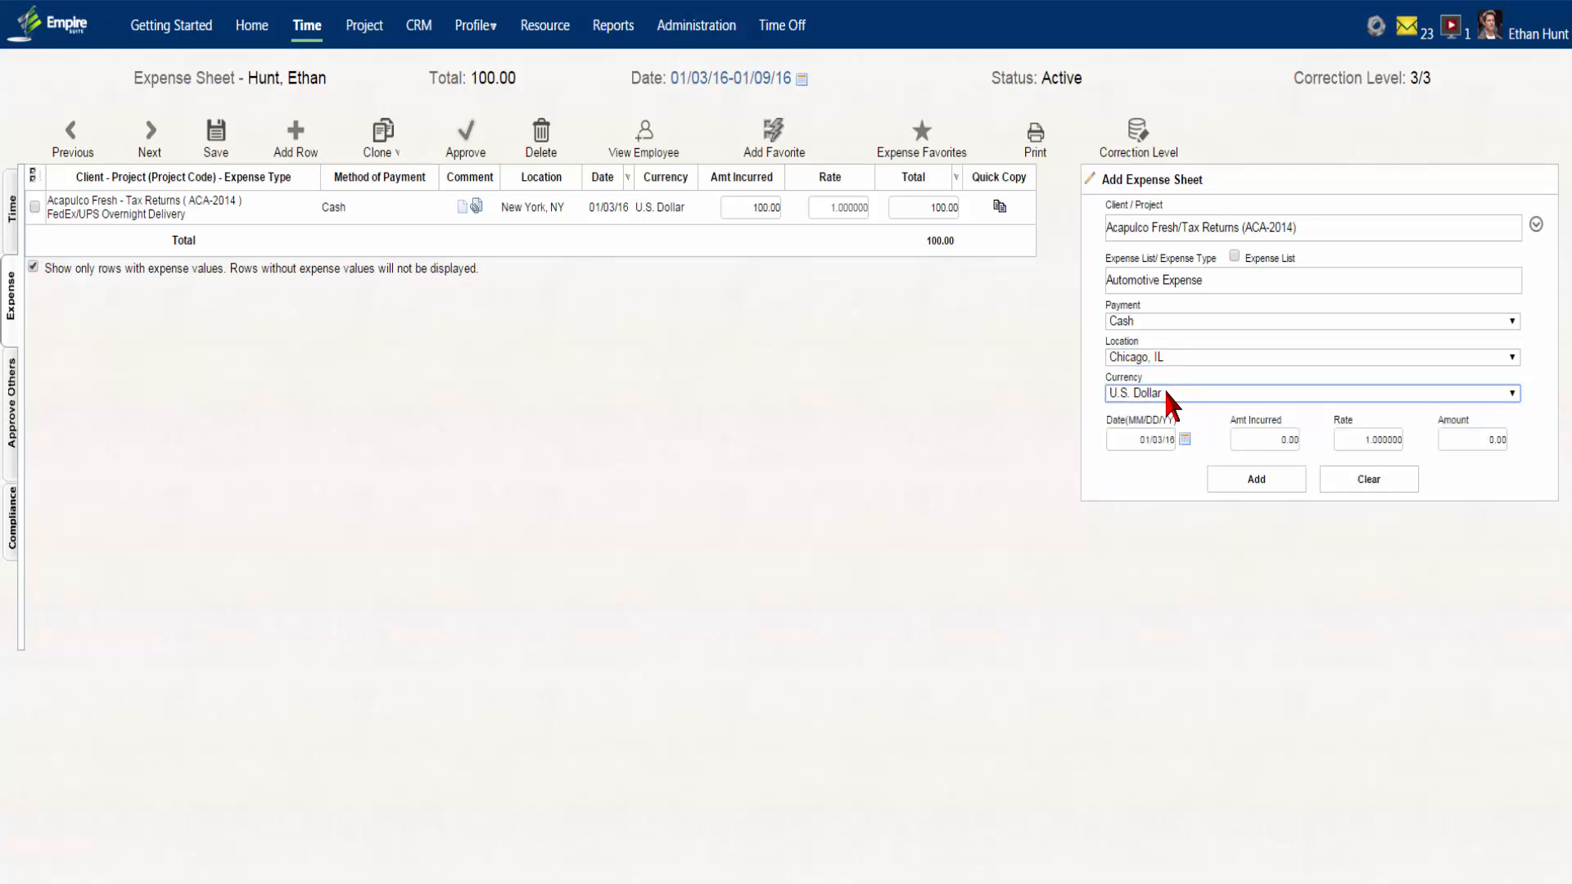
Date the new expense 01/04/16, enter 100 as the amount incurred, and add it to the expense sheet.
click(1185, 441)
click(1148, 550)
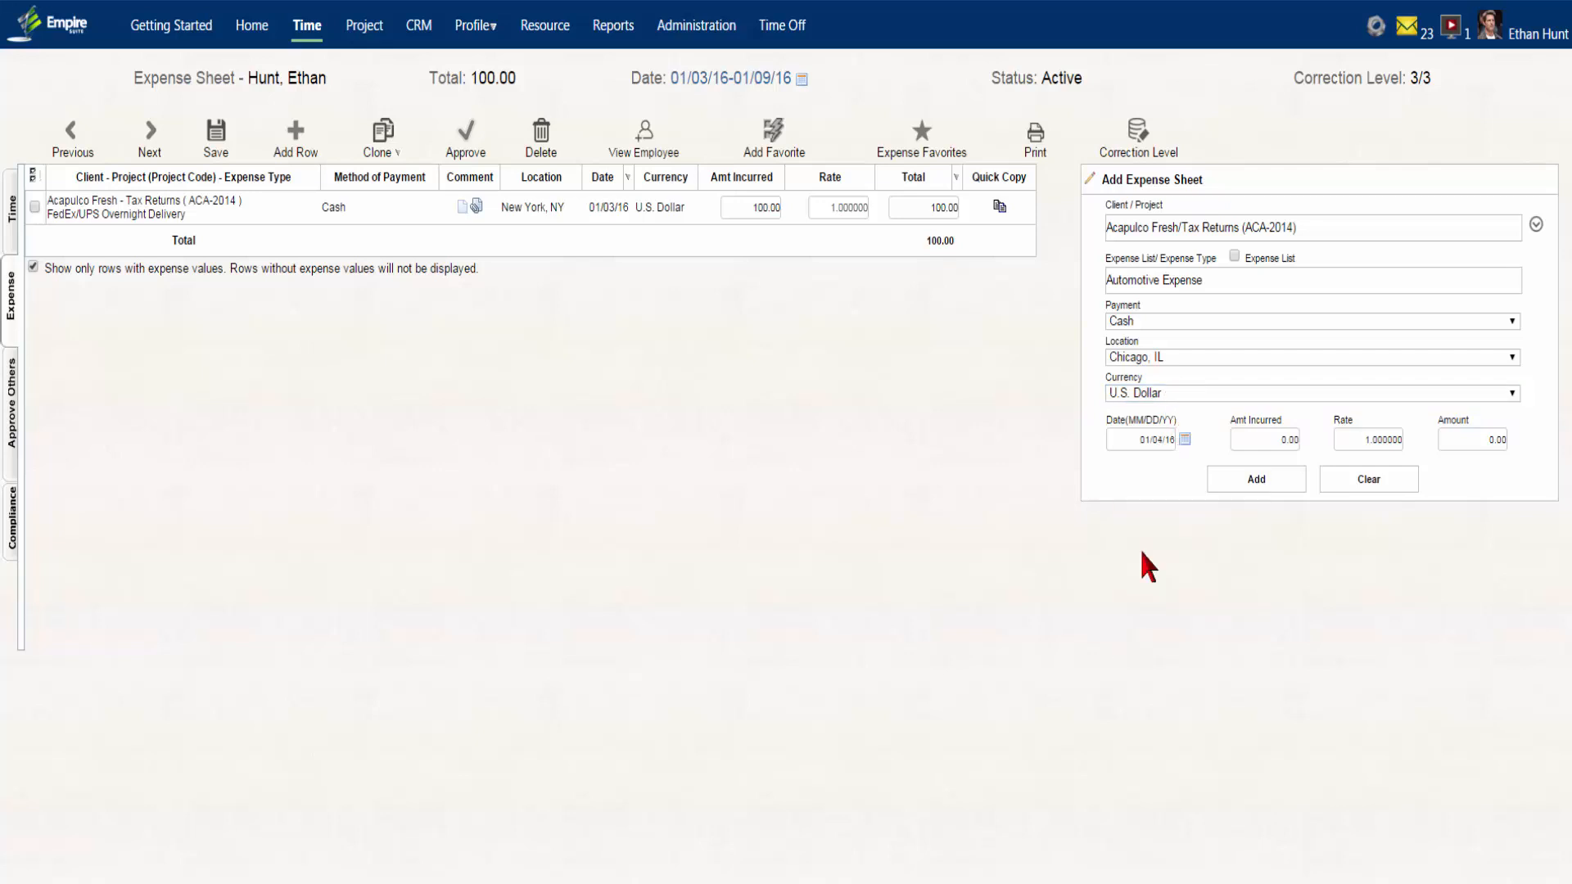
click(1267, 442)
text(100)
key(Tab)
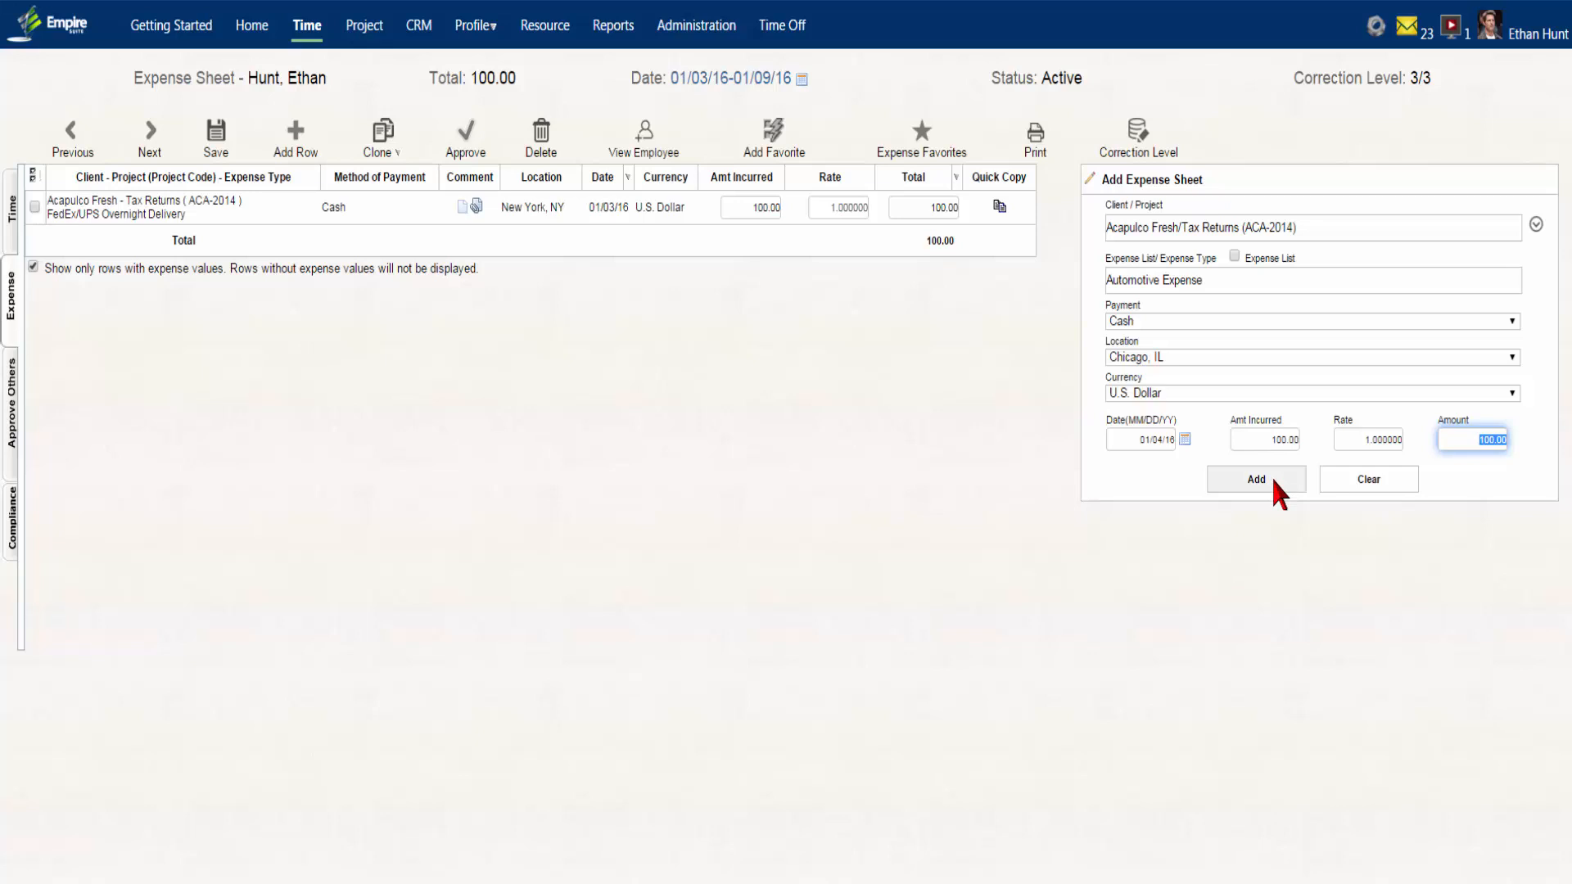
click(1271, 477)
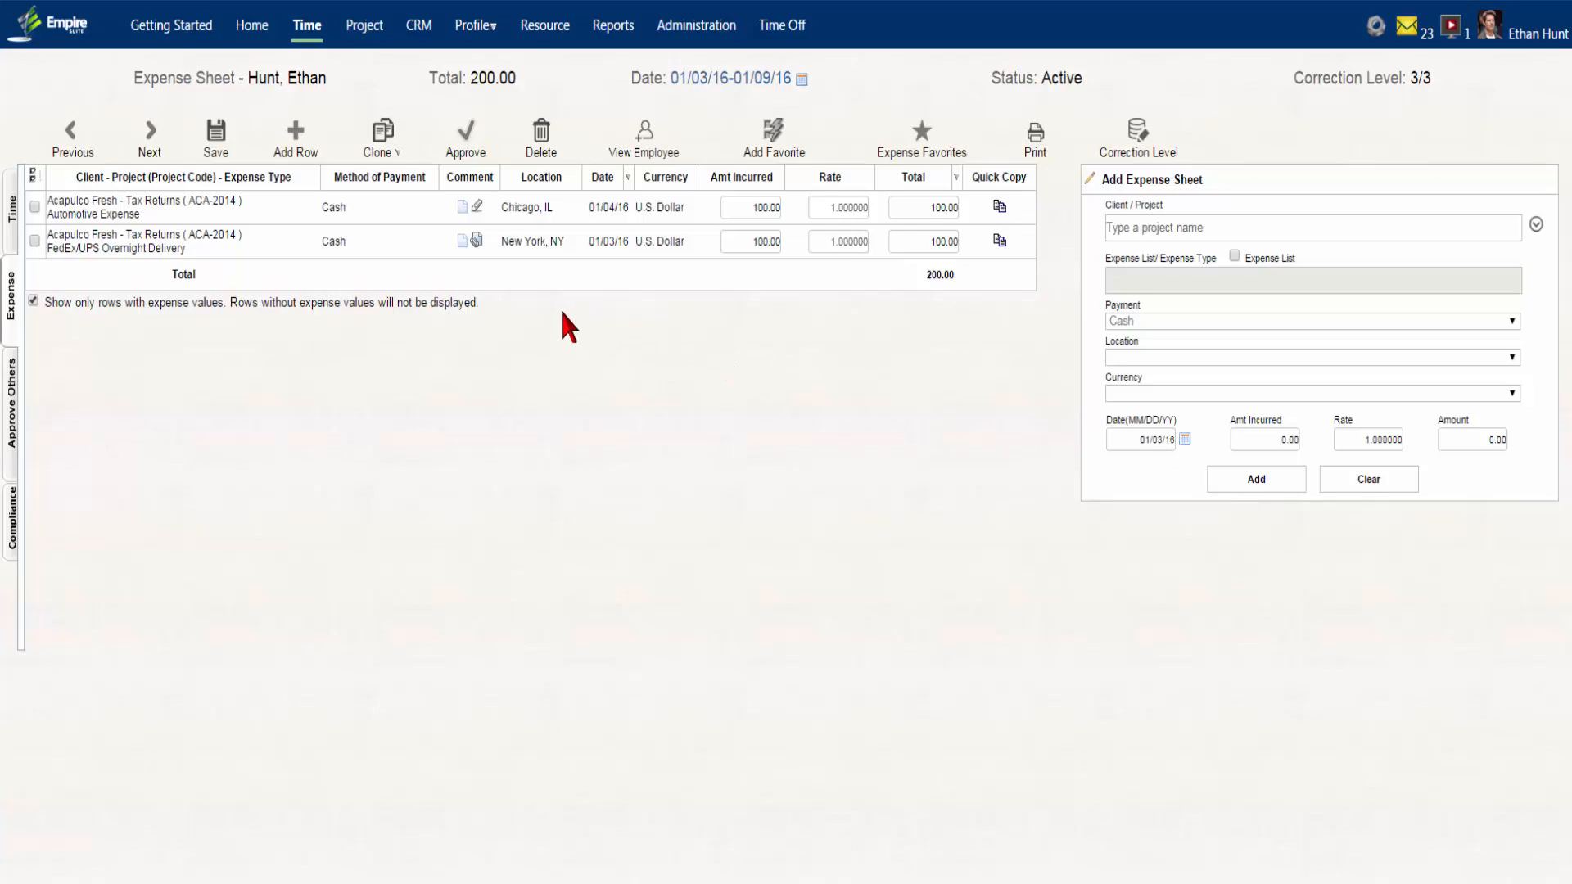
Save the comment "Follow-up in 2 weeks" on the FedEx/UPS Overnight Delivery expense.
click(462, 242)
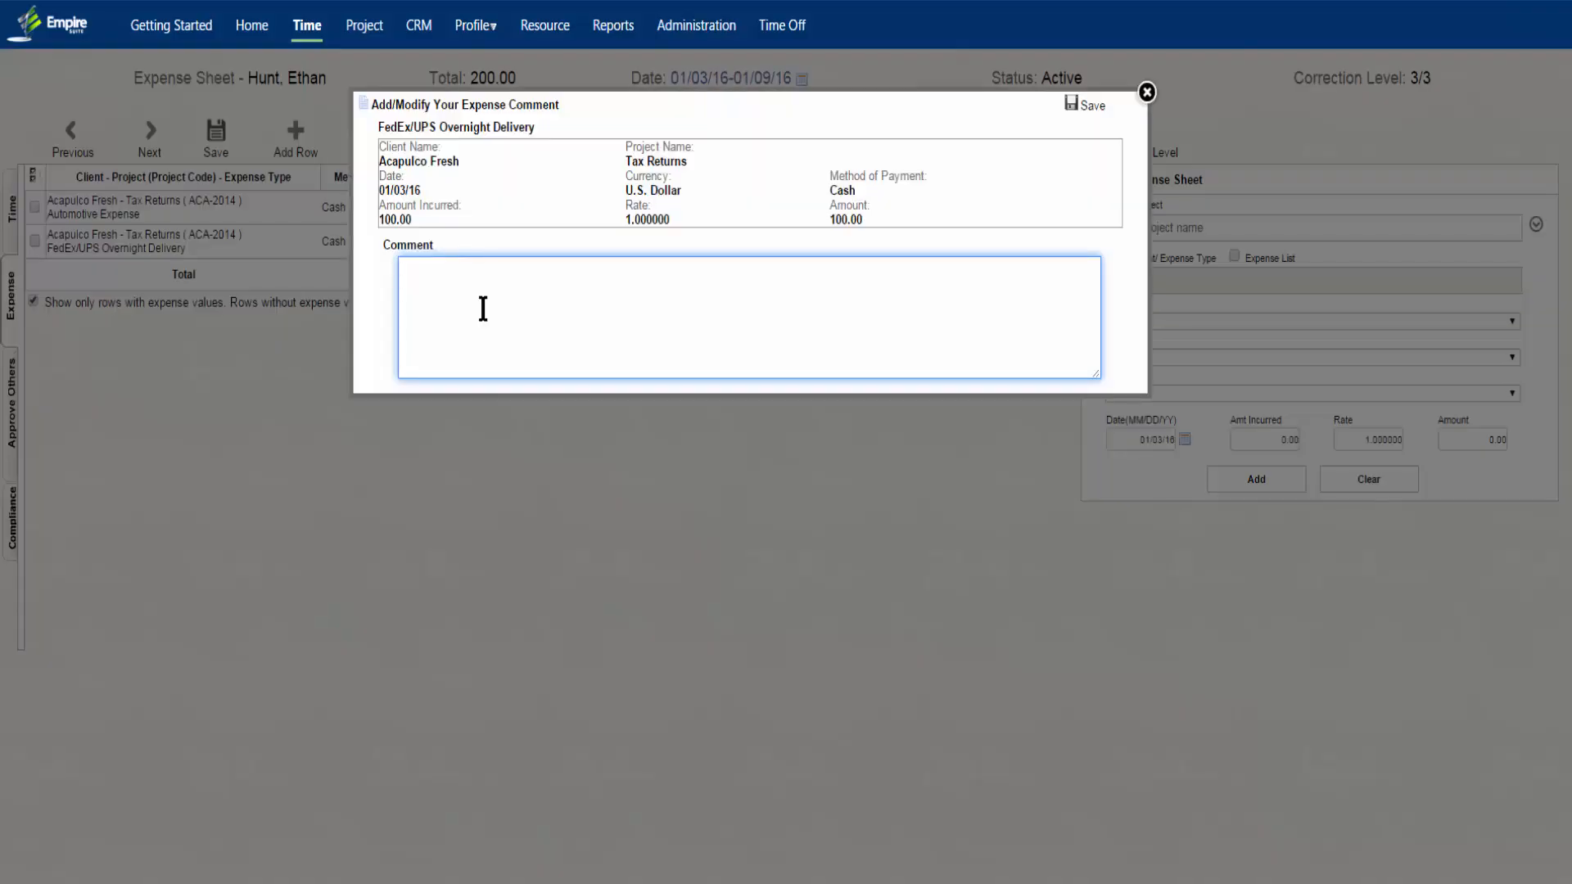
text(Follow-up in 2 weeks)
click(1094, 106)
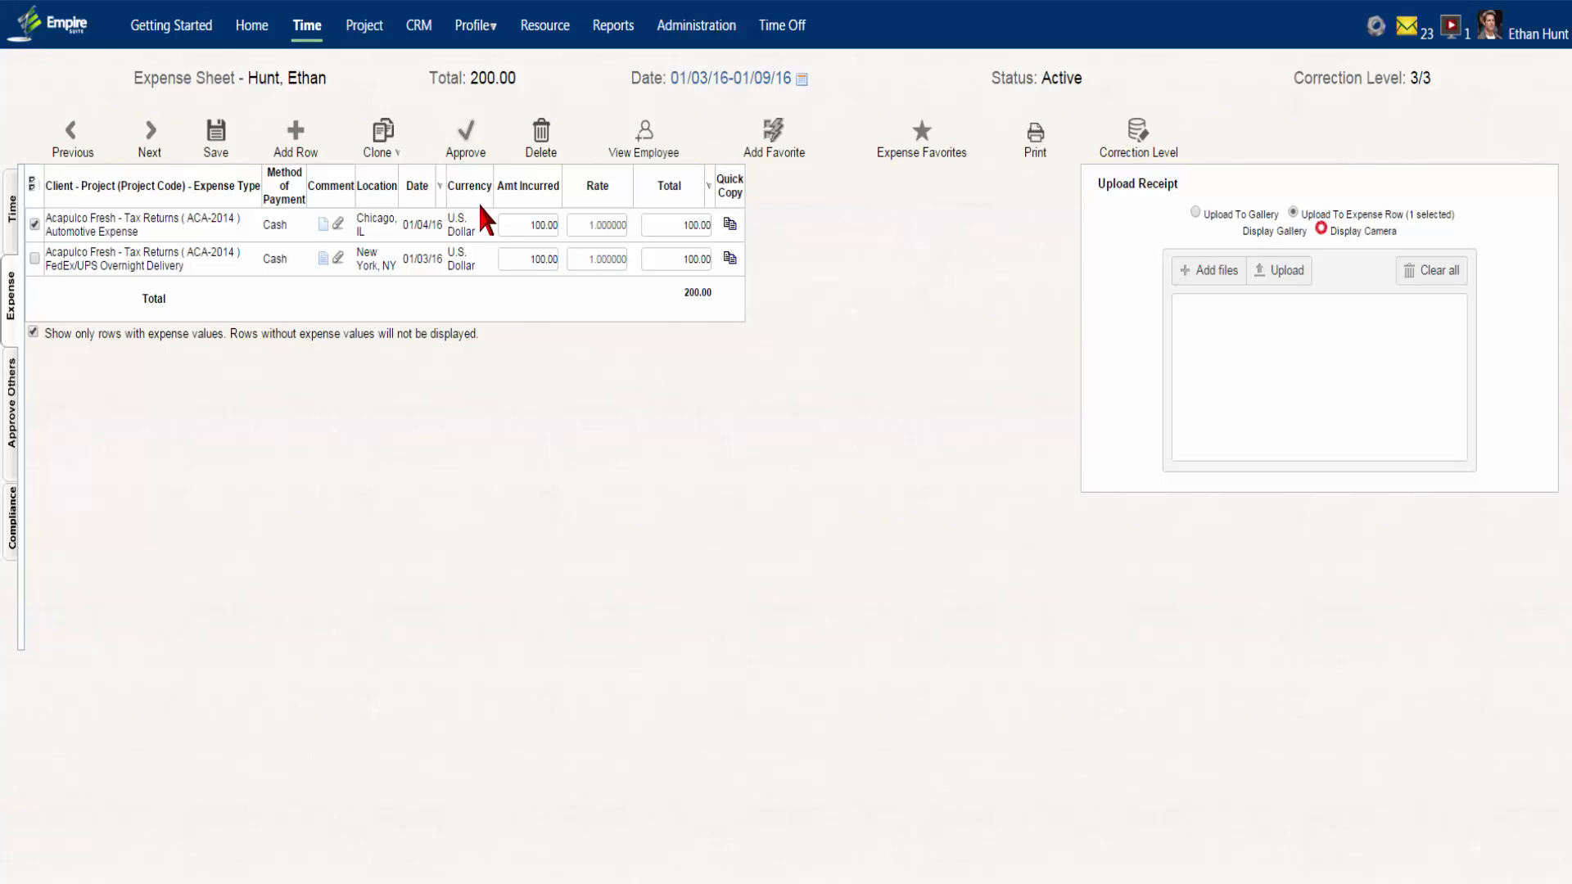
Upload hotel_receipt.jpg to the receipt gallery.
click(1195, 212)
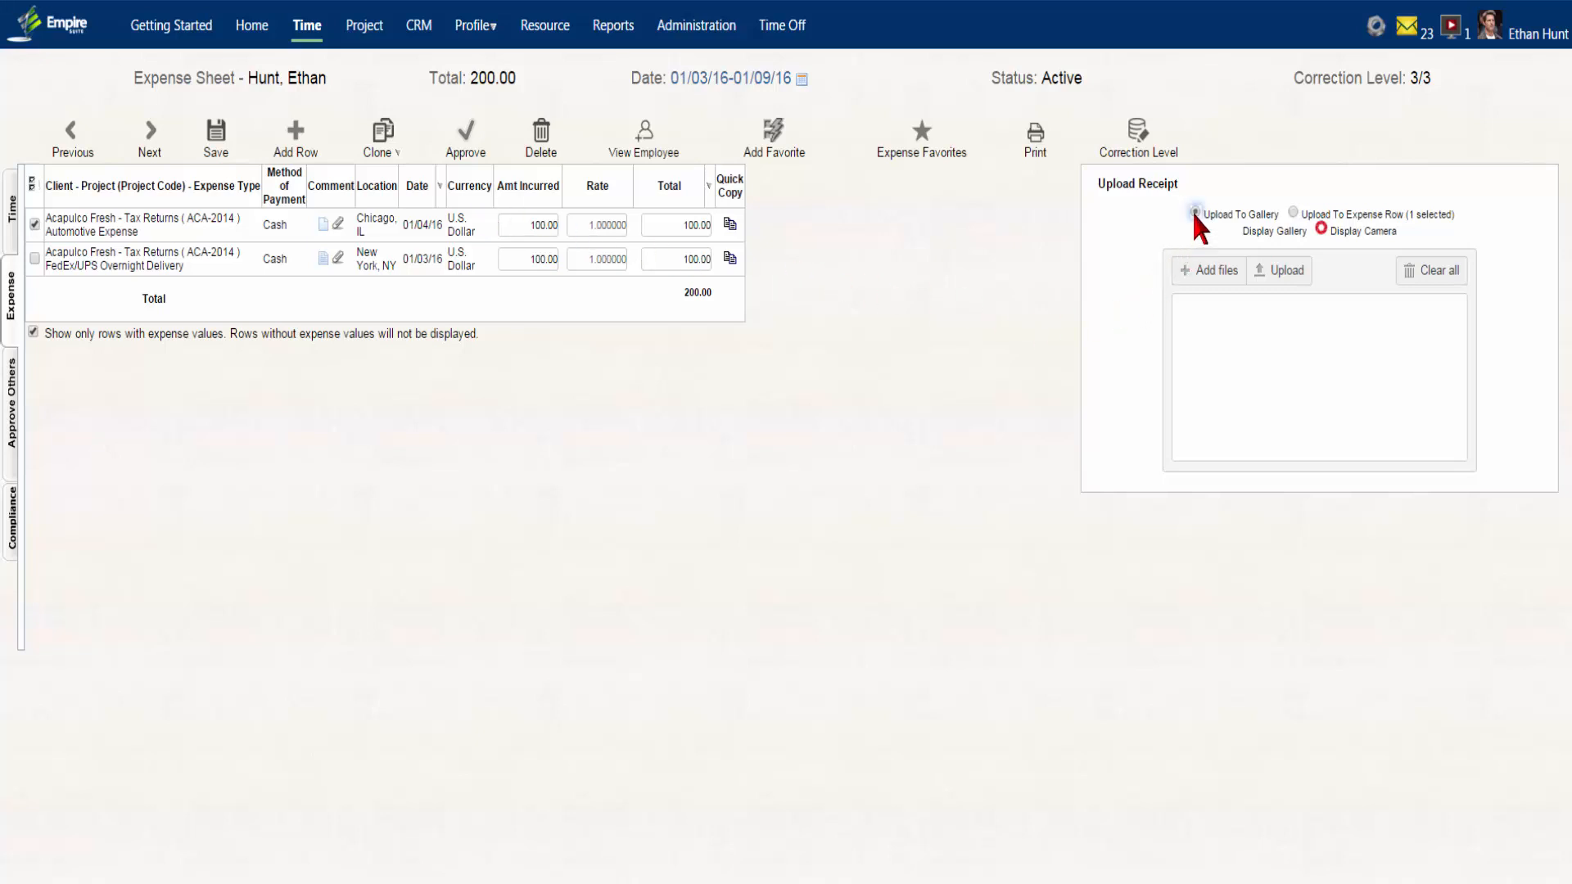
click(1210, 280)
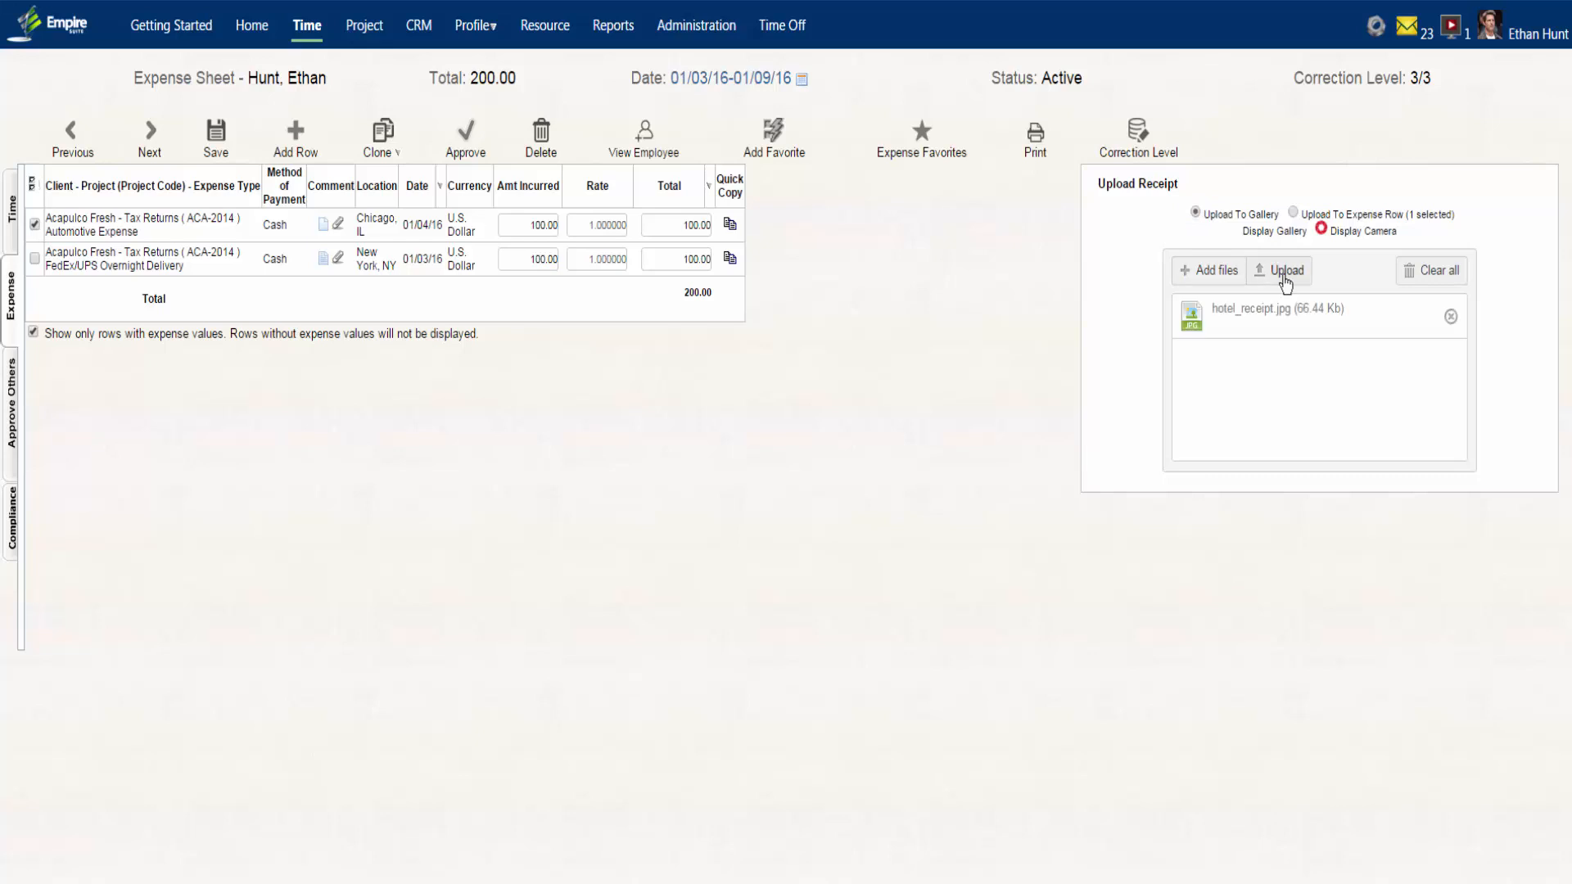
click(1283, 276)
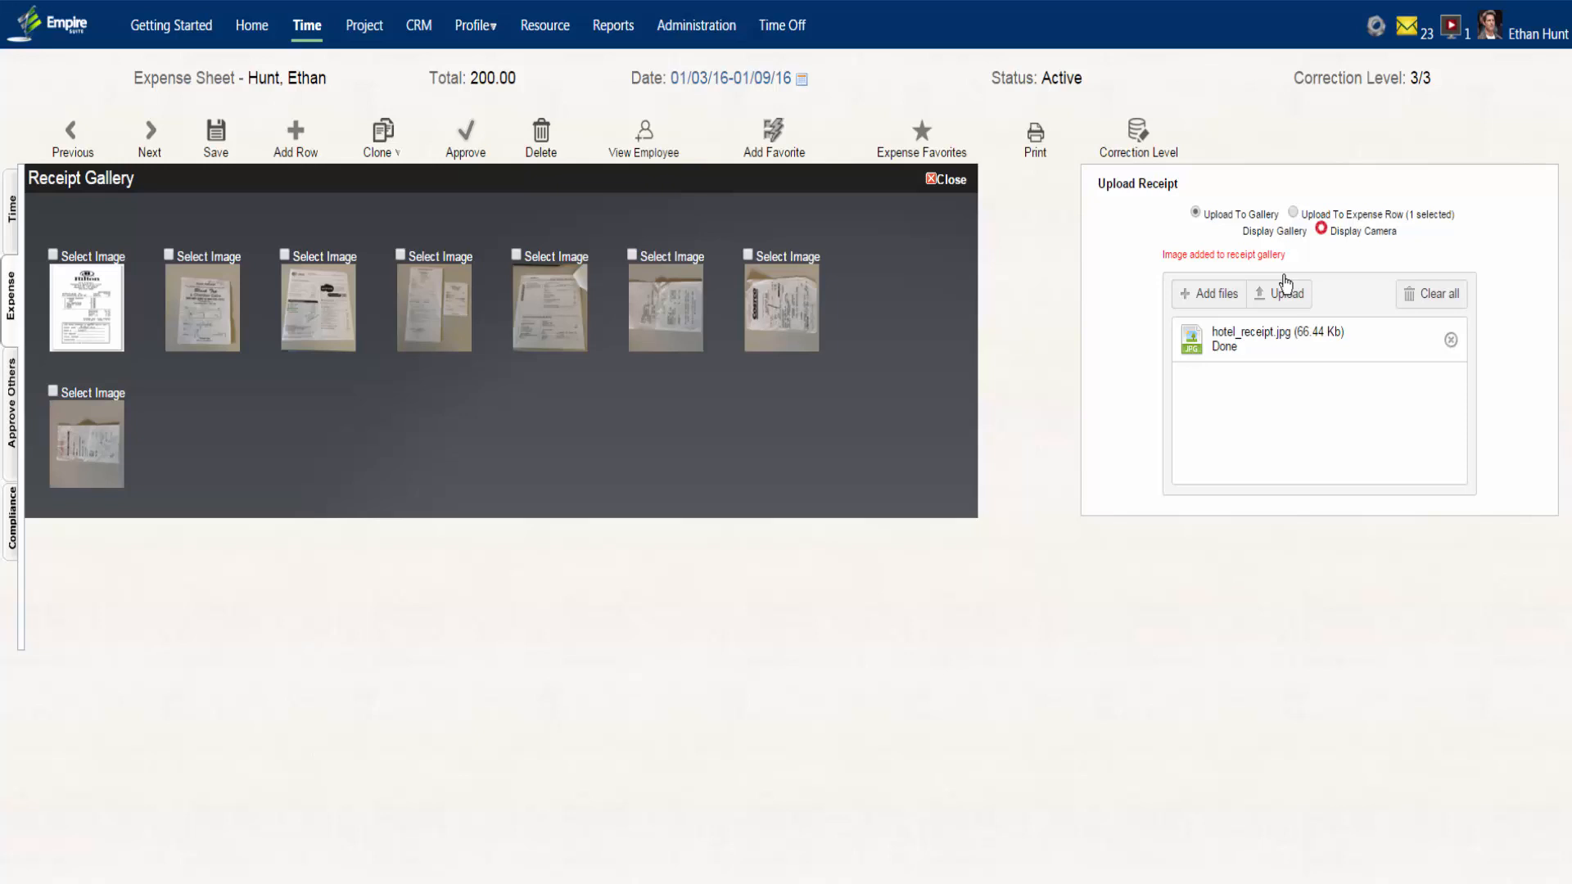
Delete the newly uploaded hotel receipt image from the receipt gallery and close the gallery.
click(52, 254)
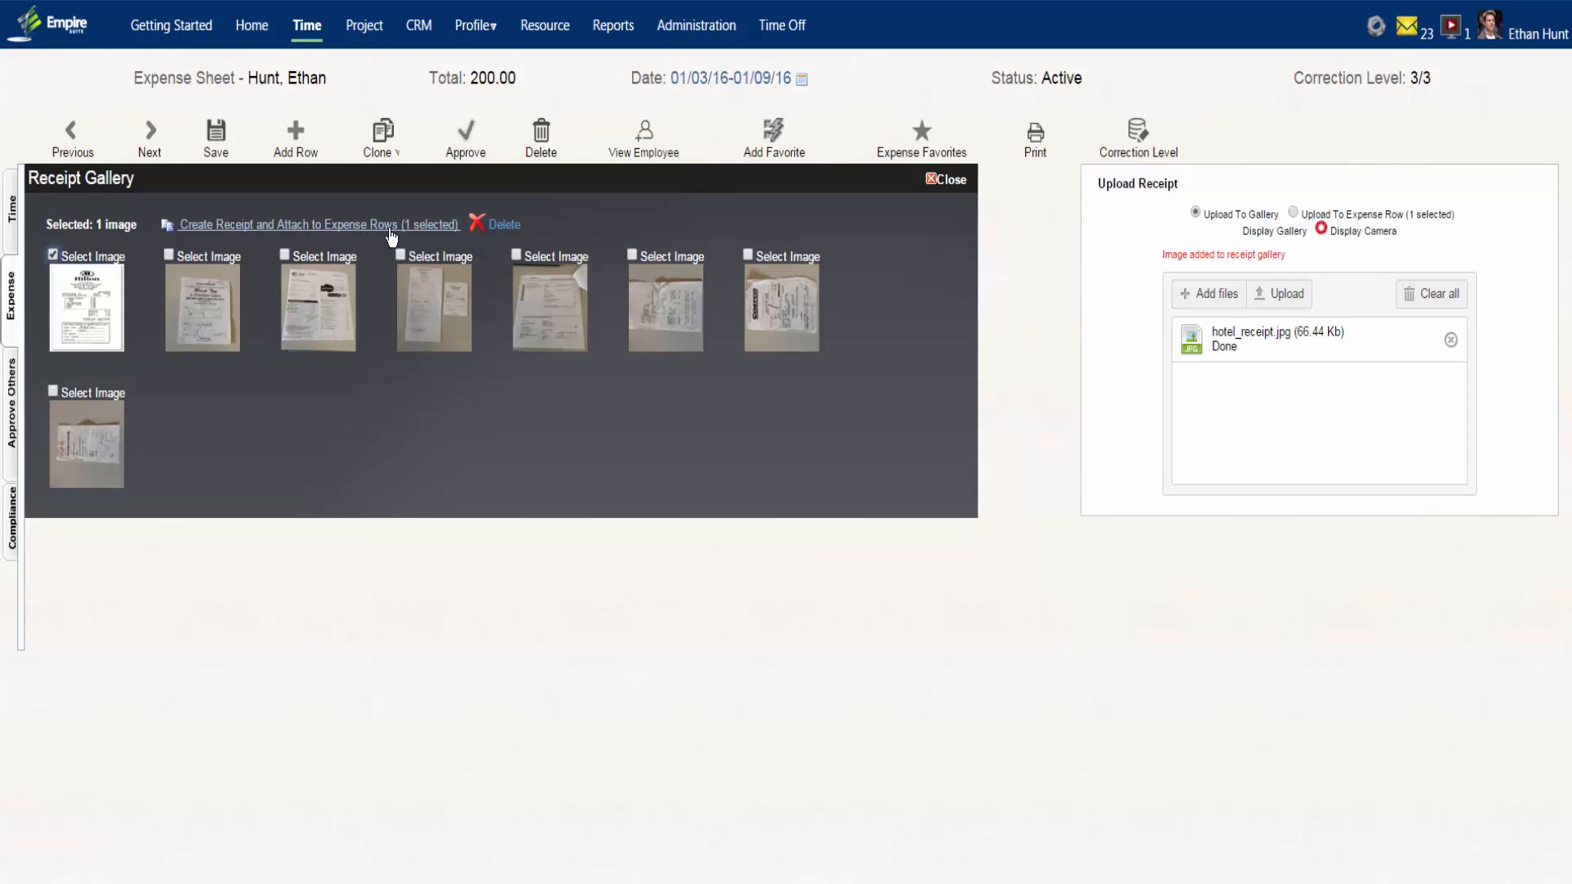
click(503, 225)
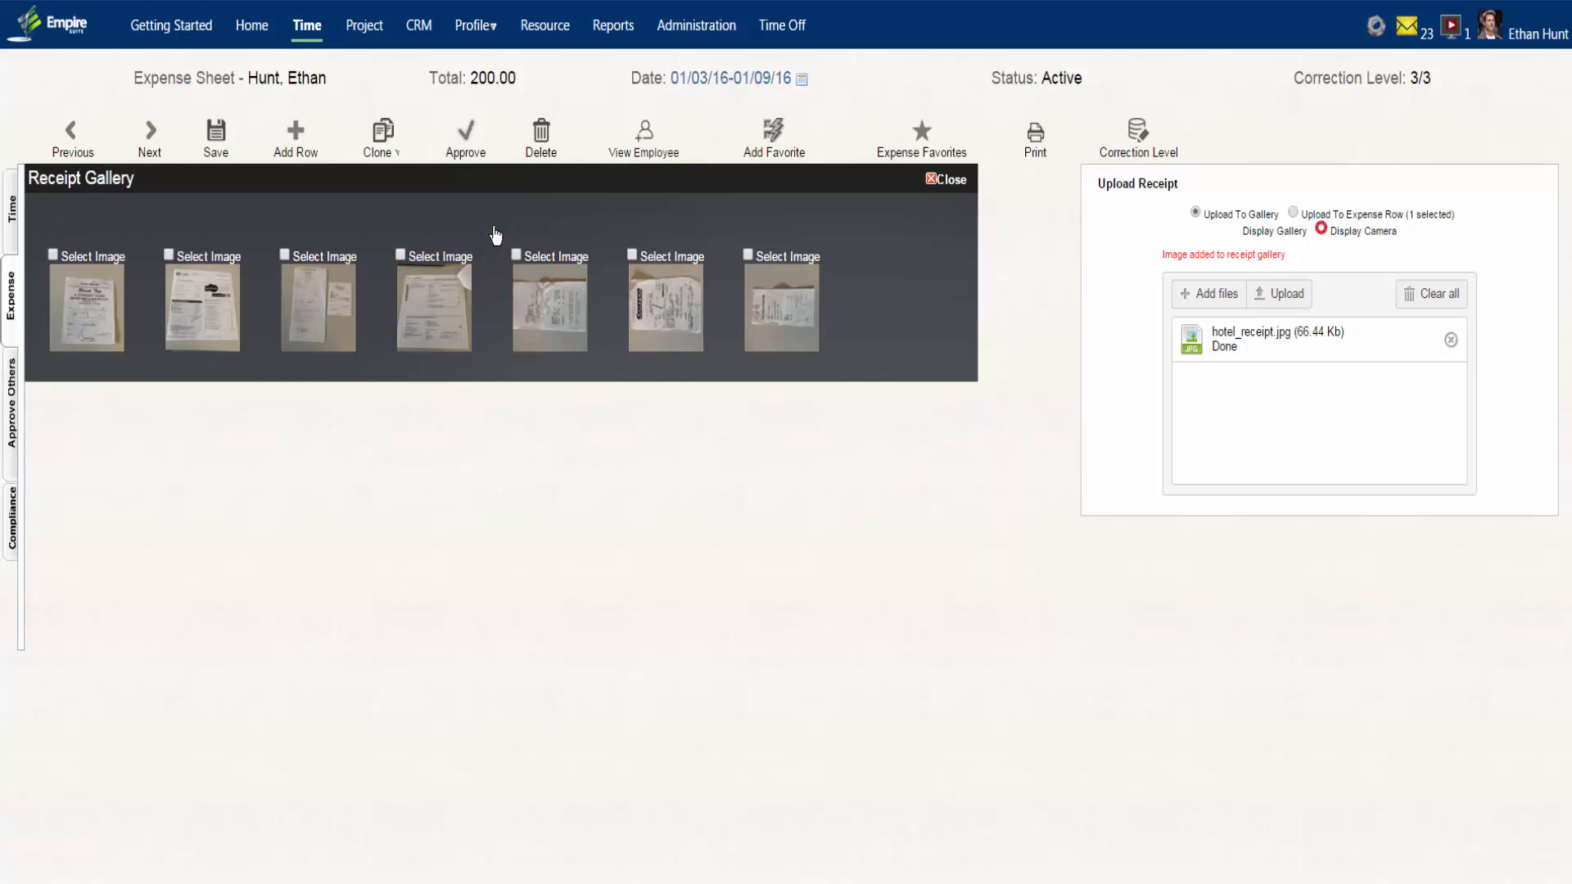
click(949, 185)
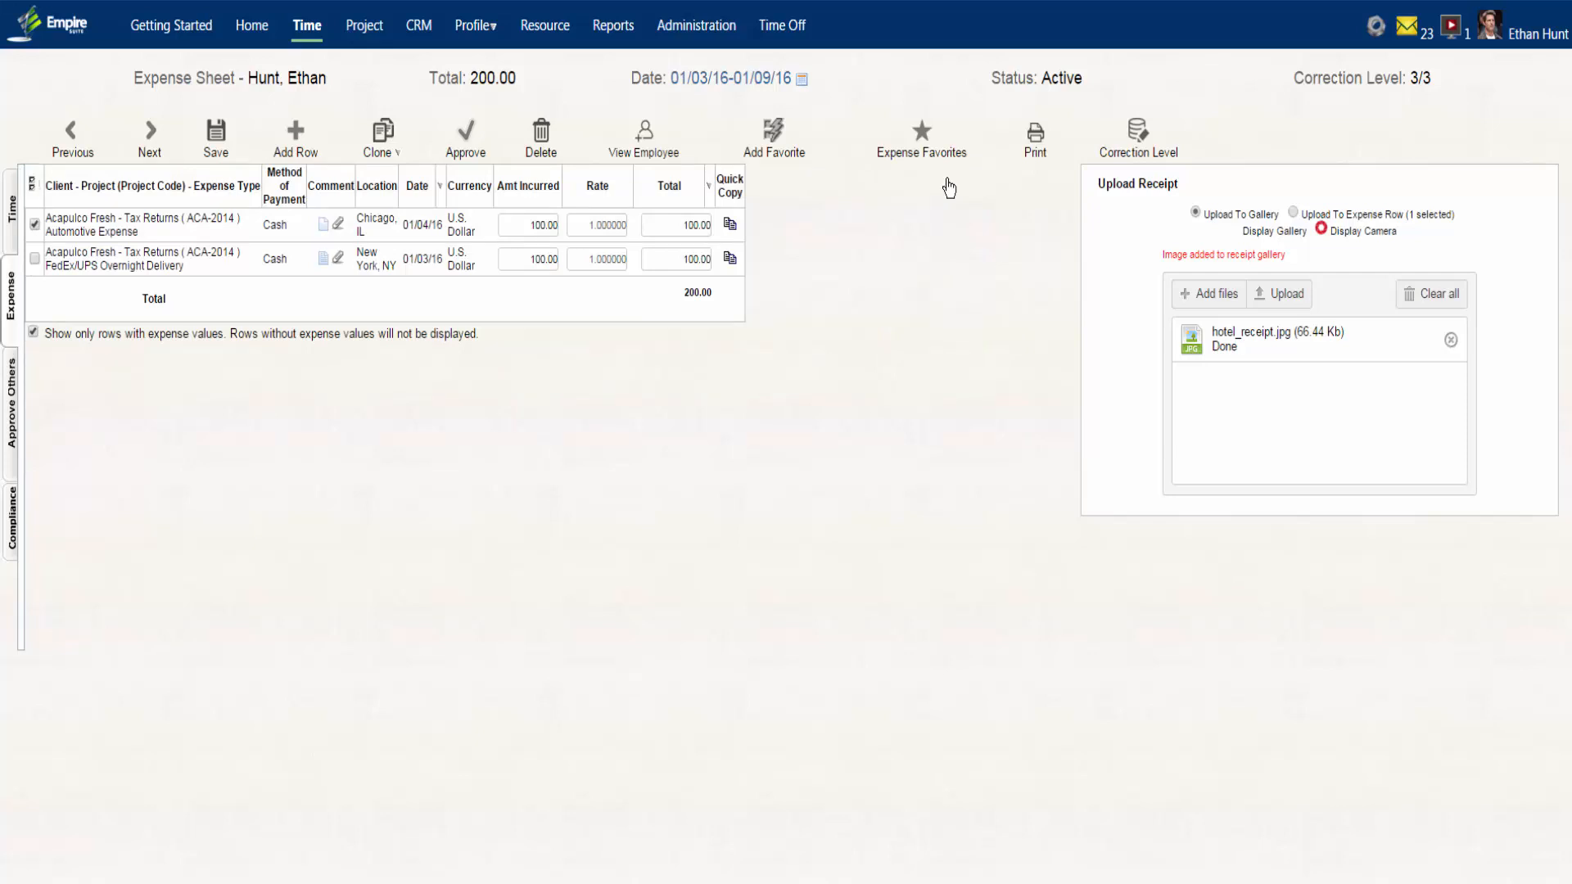
Upload the hotel receipt directly to the selected Automotive Expense row, and make a quick copy of that expense.
click(1293, 213)
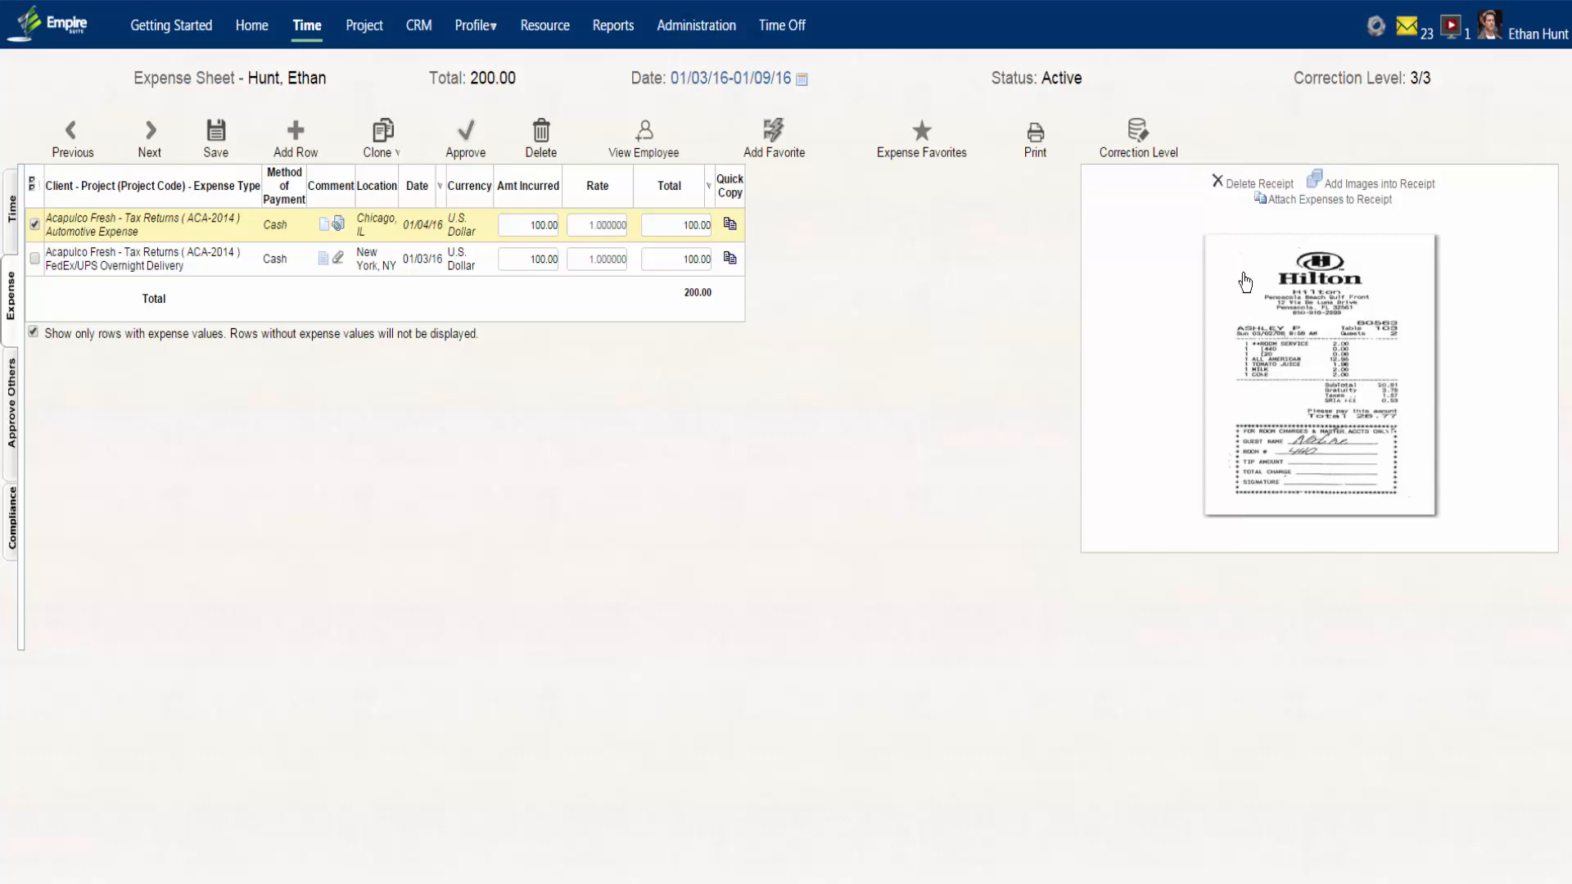
click(730, 223)
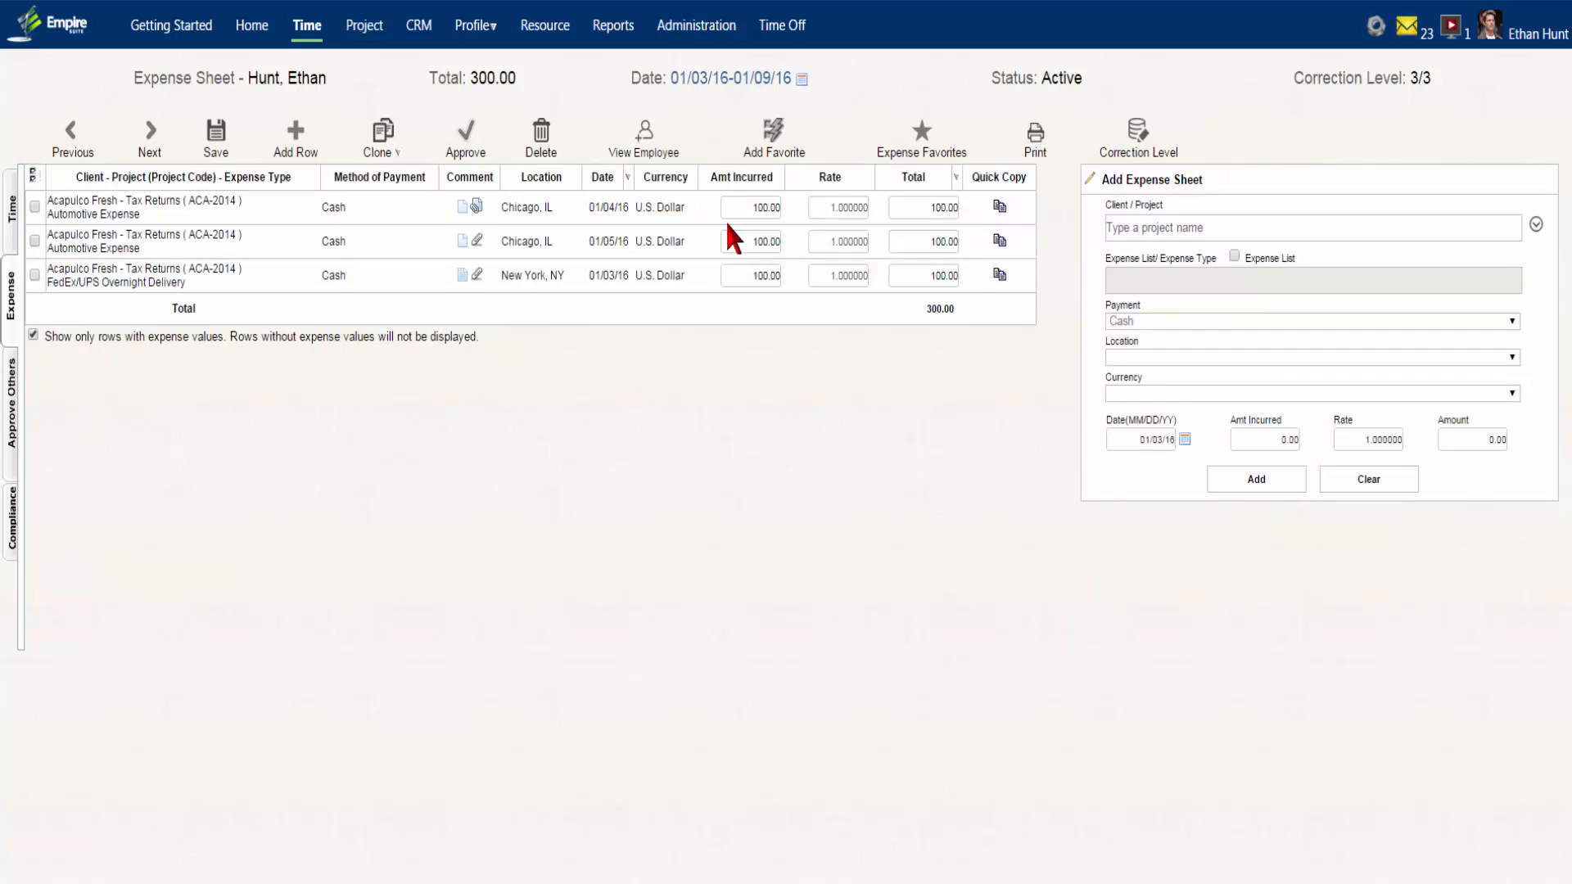
Set the amount incurred of the 01/04/16 Automotive Expense to 250, and save and approve the expense sheet.
click(748, 206)
text(250)
key(Tab)
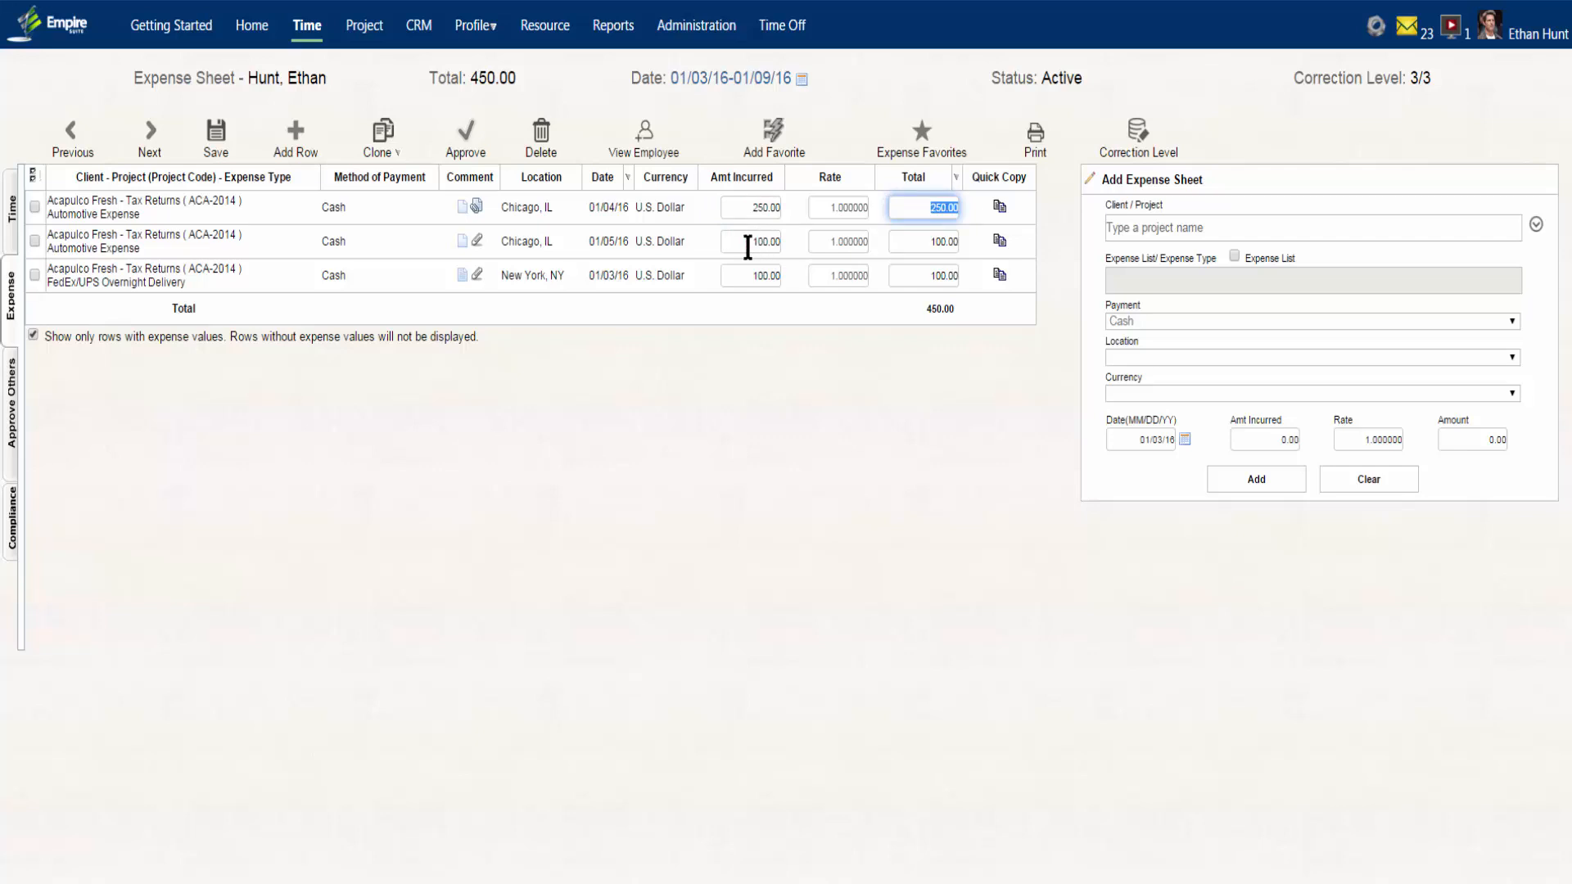
click(210, 154)
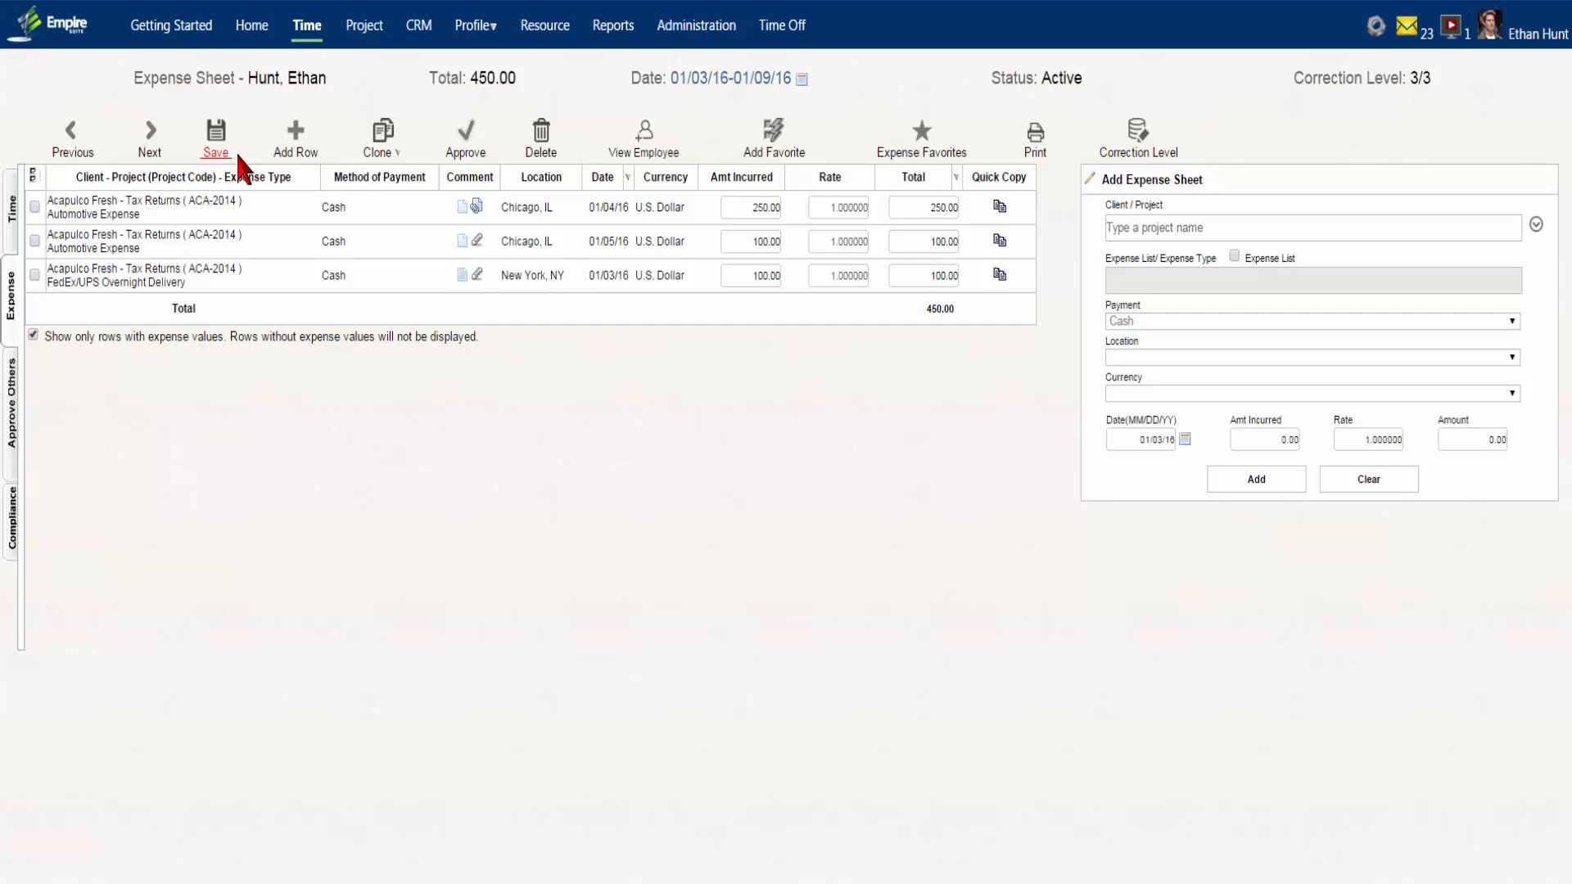
click(464, 155)
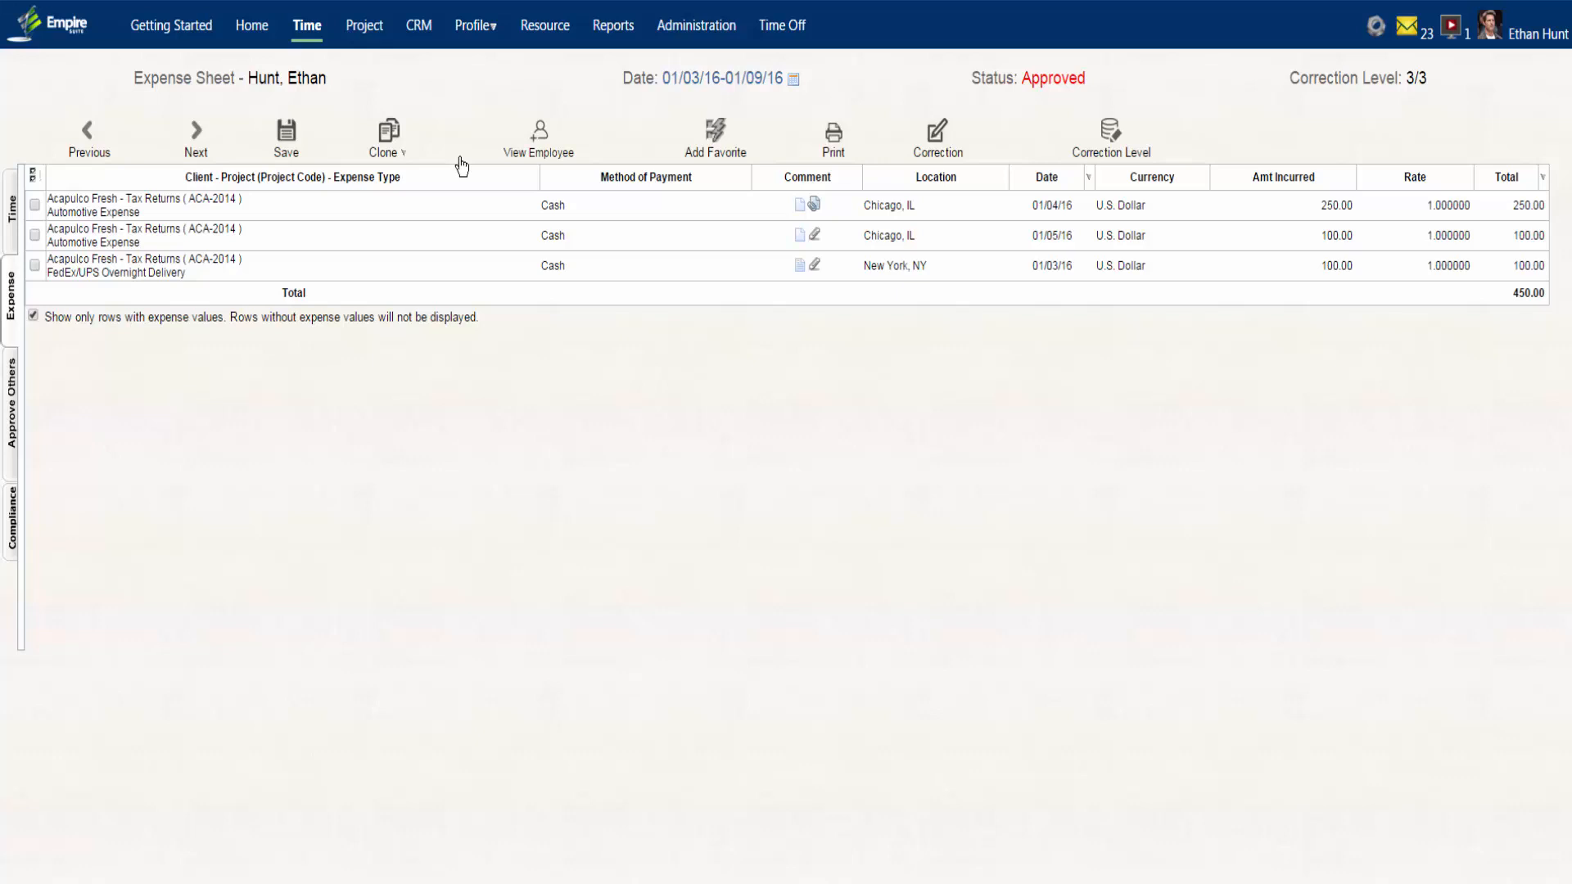
Cycle through correction levels 1, 2 and 3 of the approved expense sheet to review its earlier versions.
click(1084, 152)
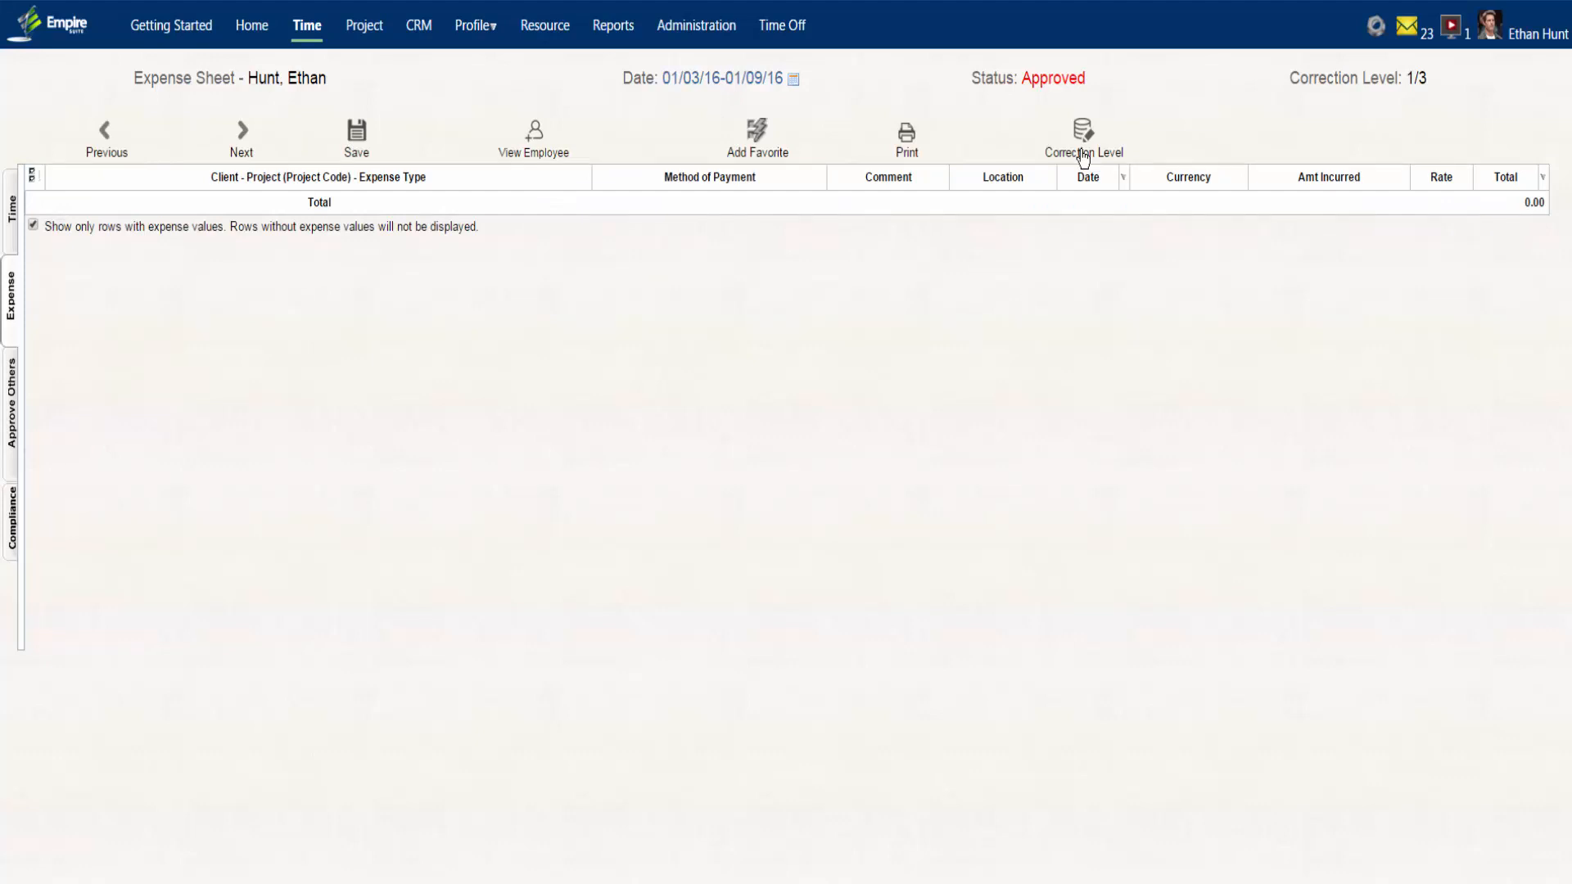
click(1084, 154)
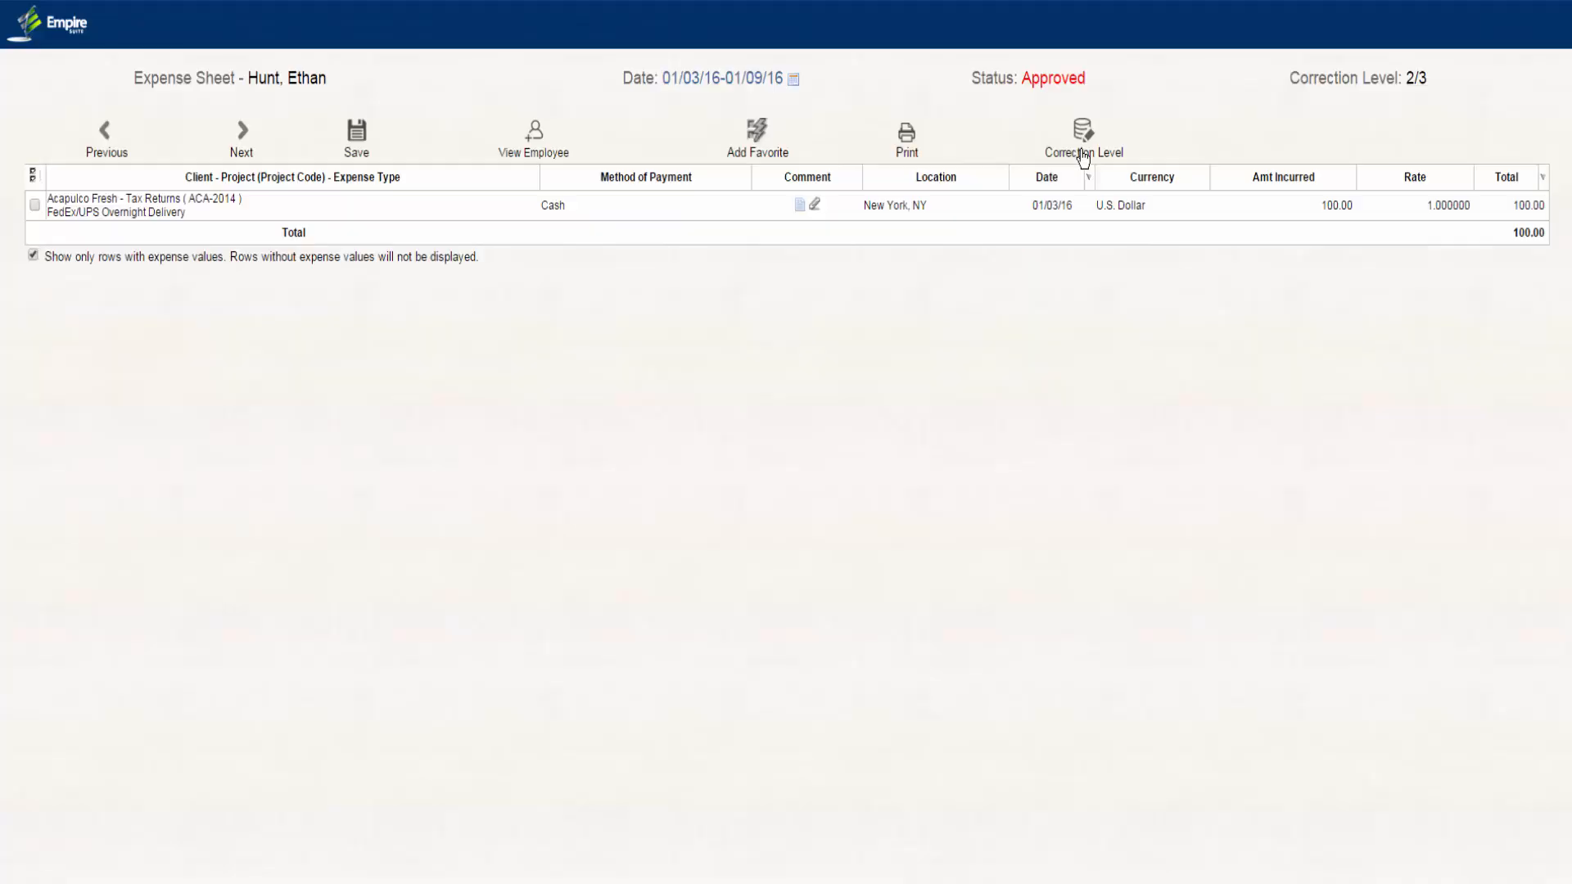
click(1084, 154)
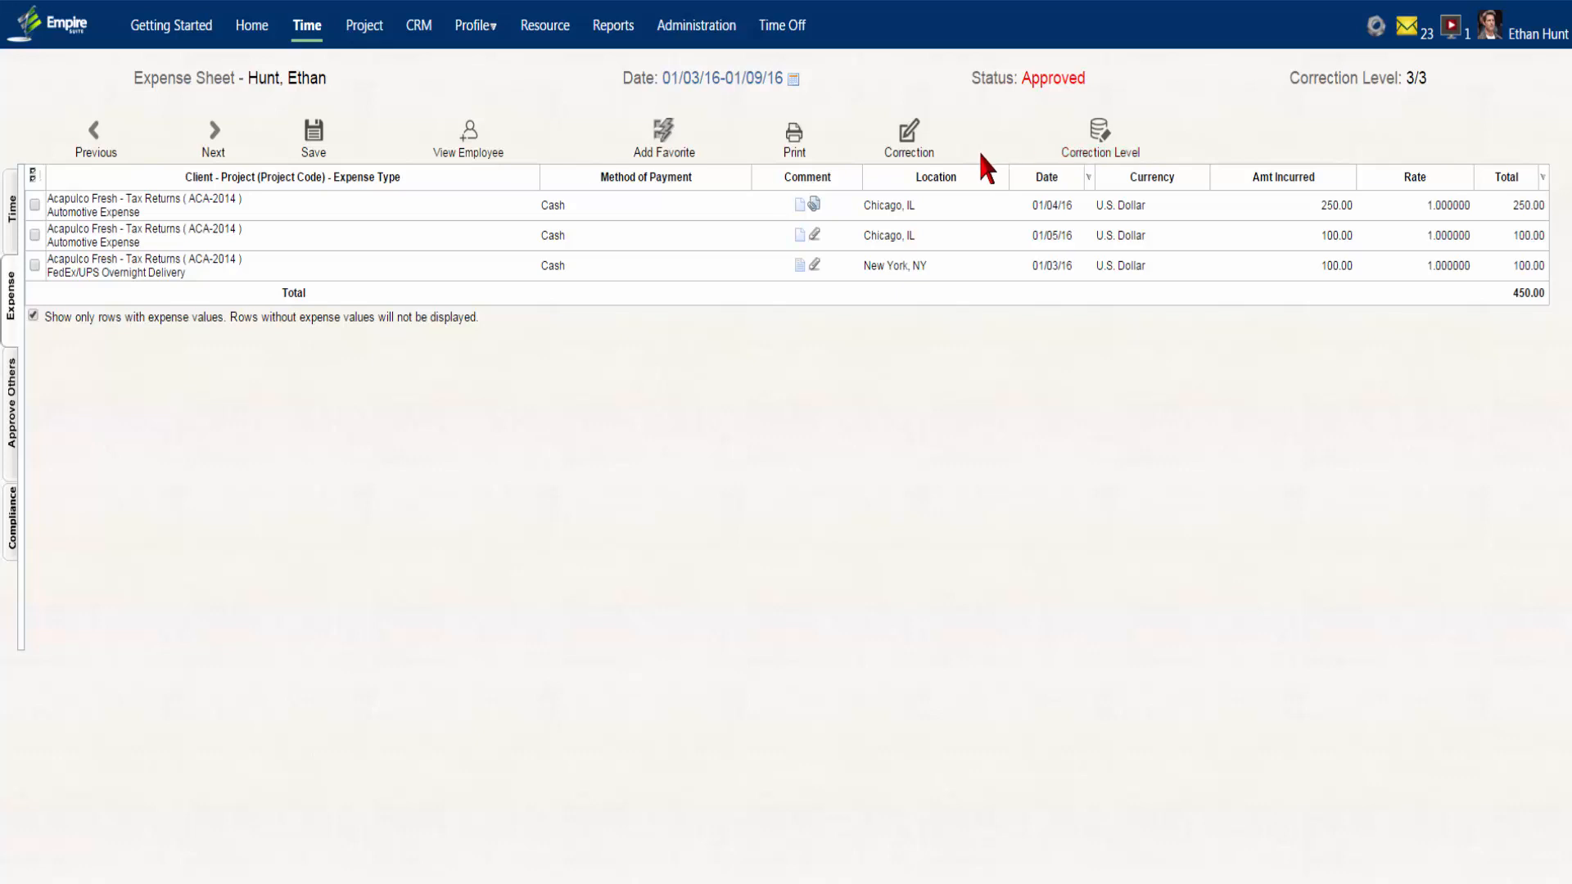
Open the approved expense sheet for correction and set the amount incurred of the 01/05/16 Automotive Expense to 3000.
click(910, 152)
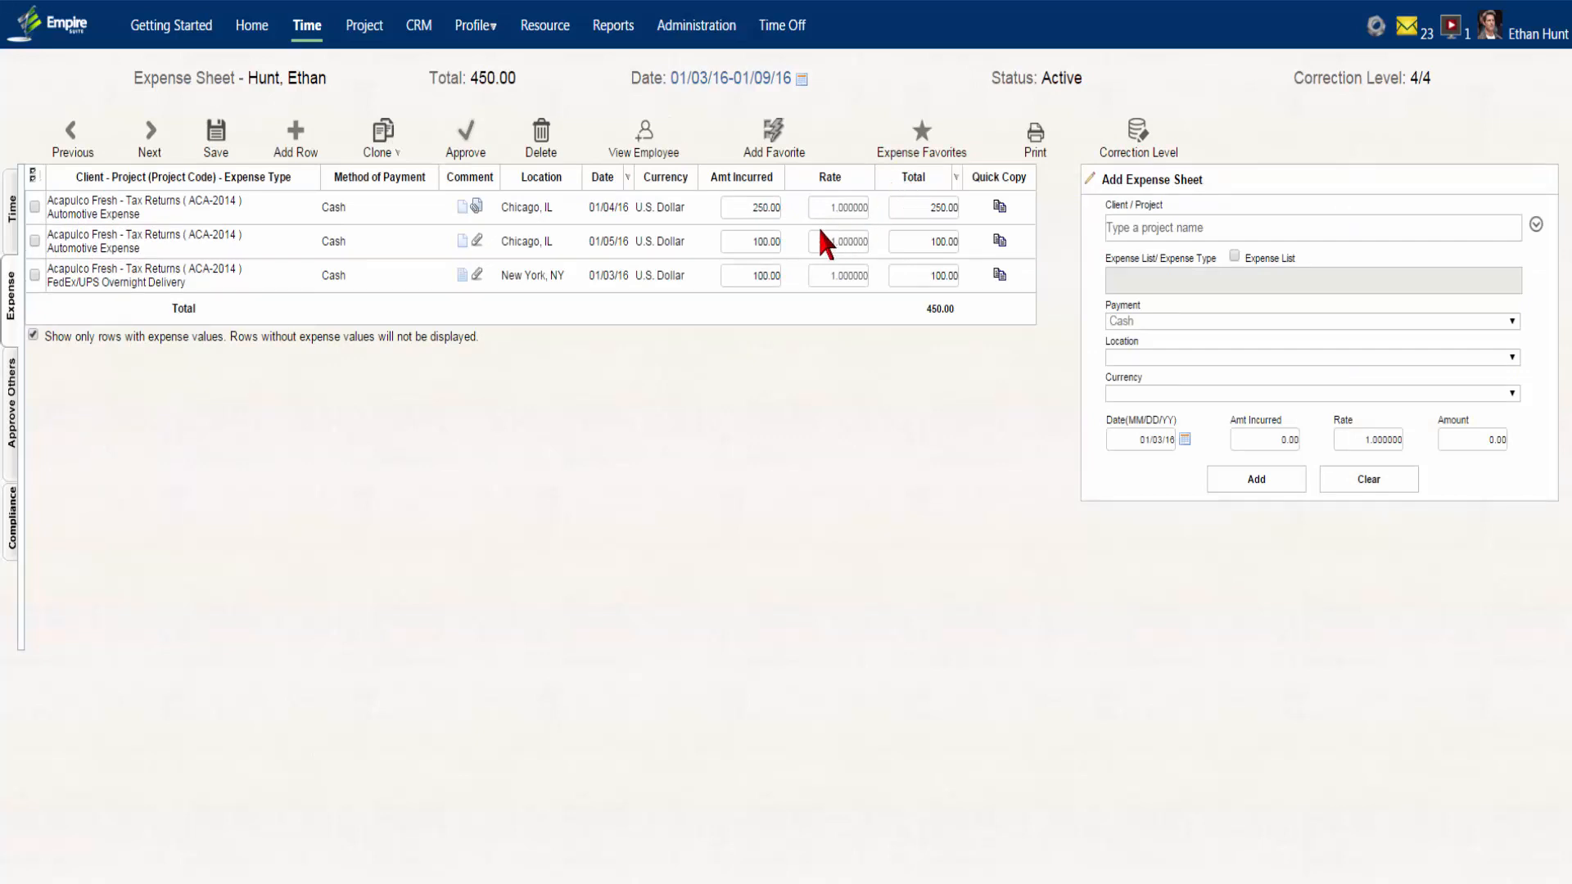
click(745, 246)
text(3000)
key(Tab)
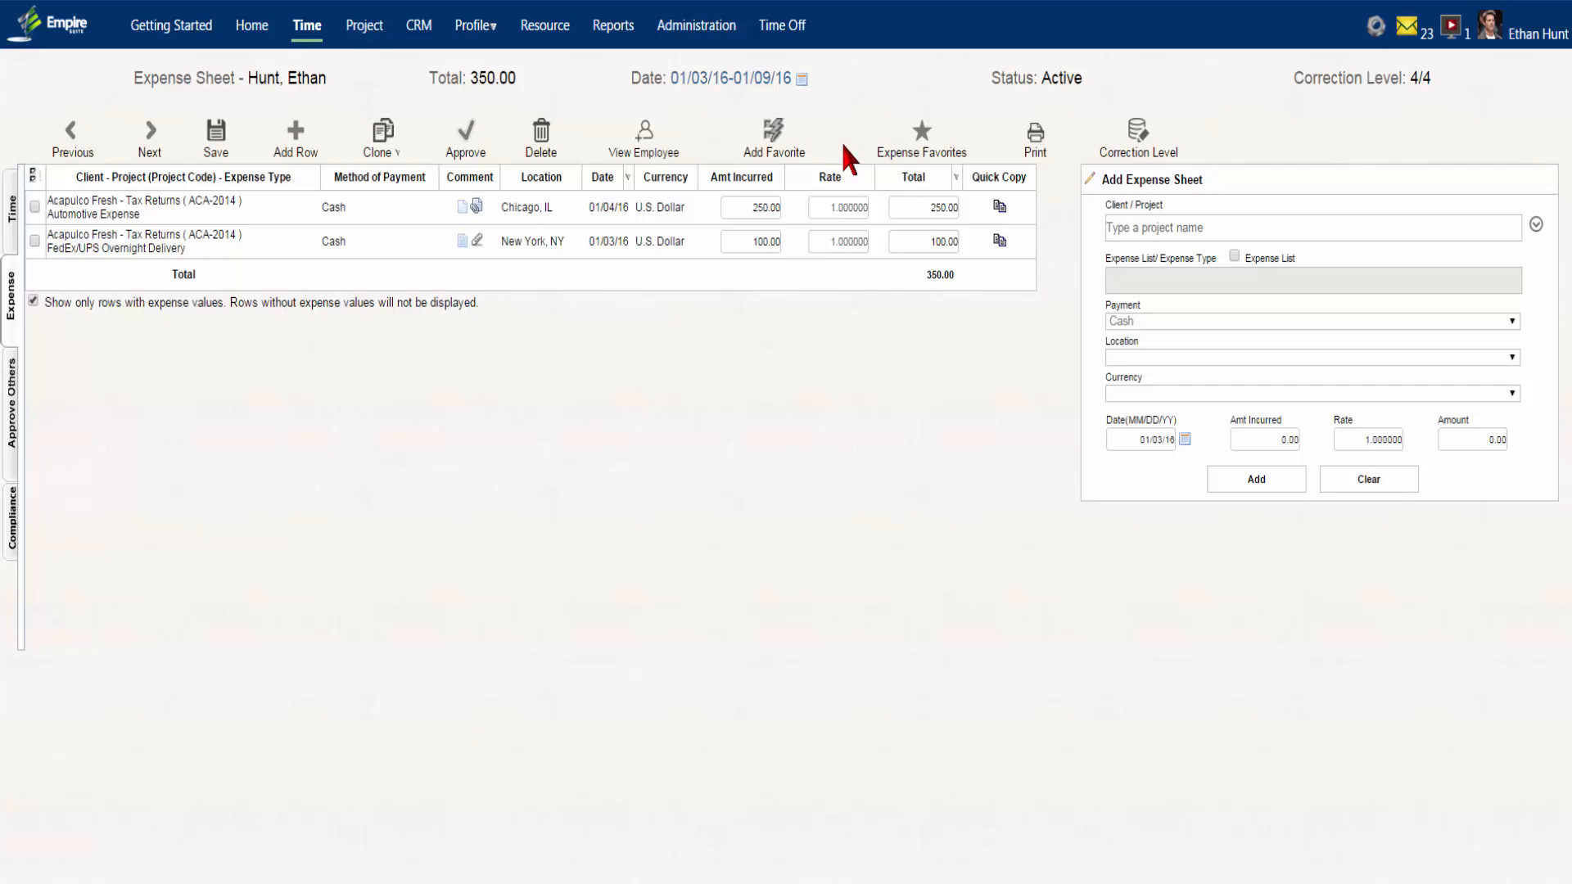
Enable the help panel display in the setup options and save the settings.
click(1379, 29)
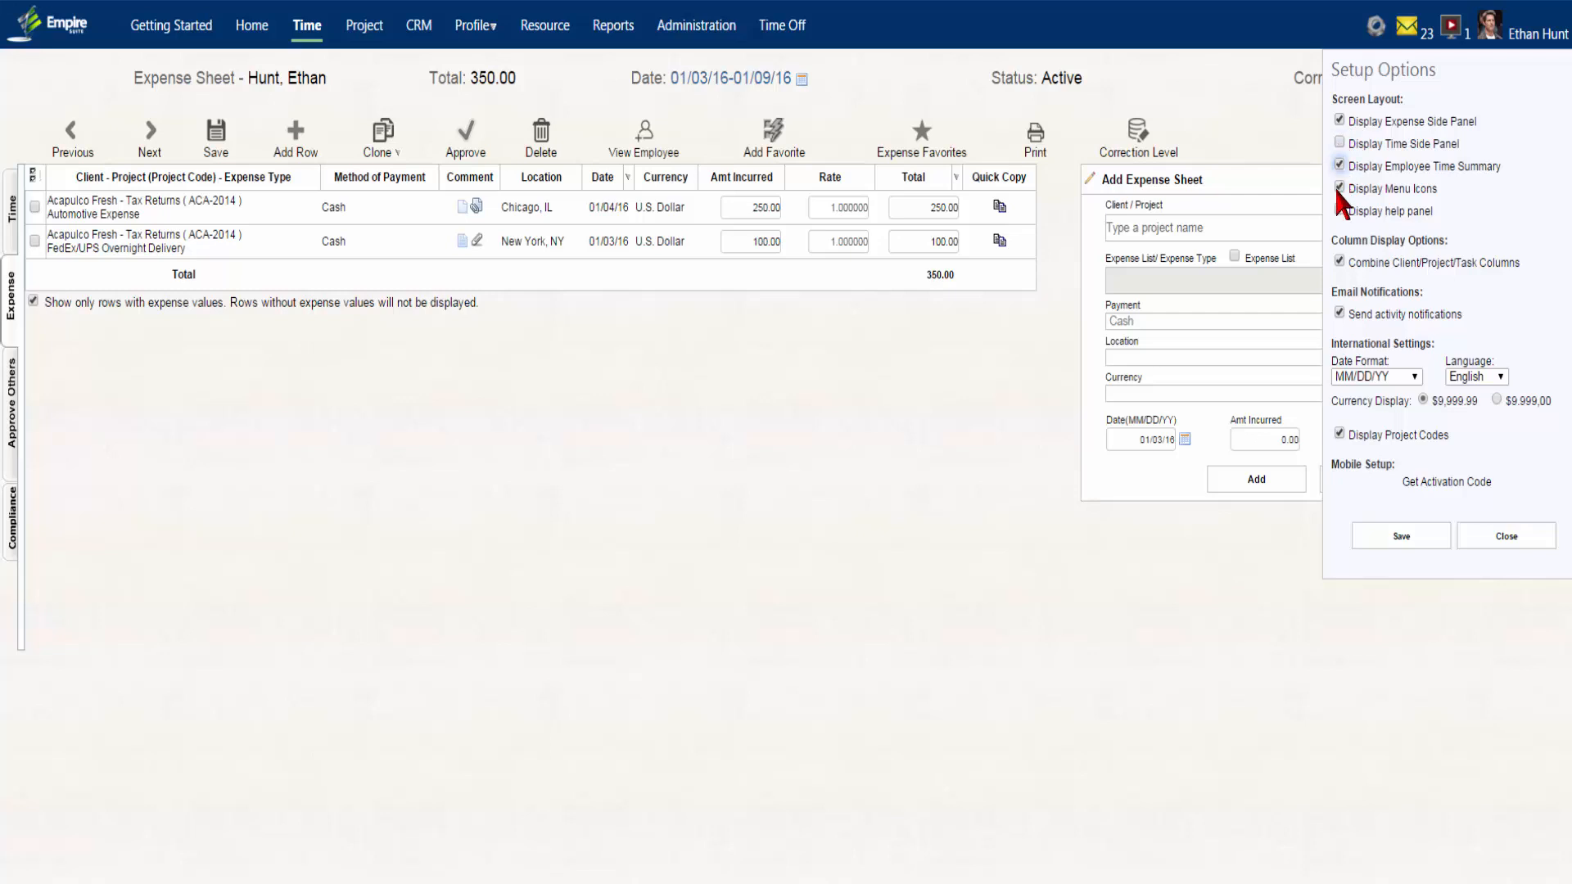
click(1340, 210)
click(1401, 536)
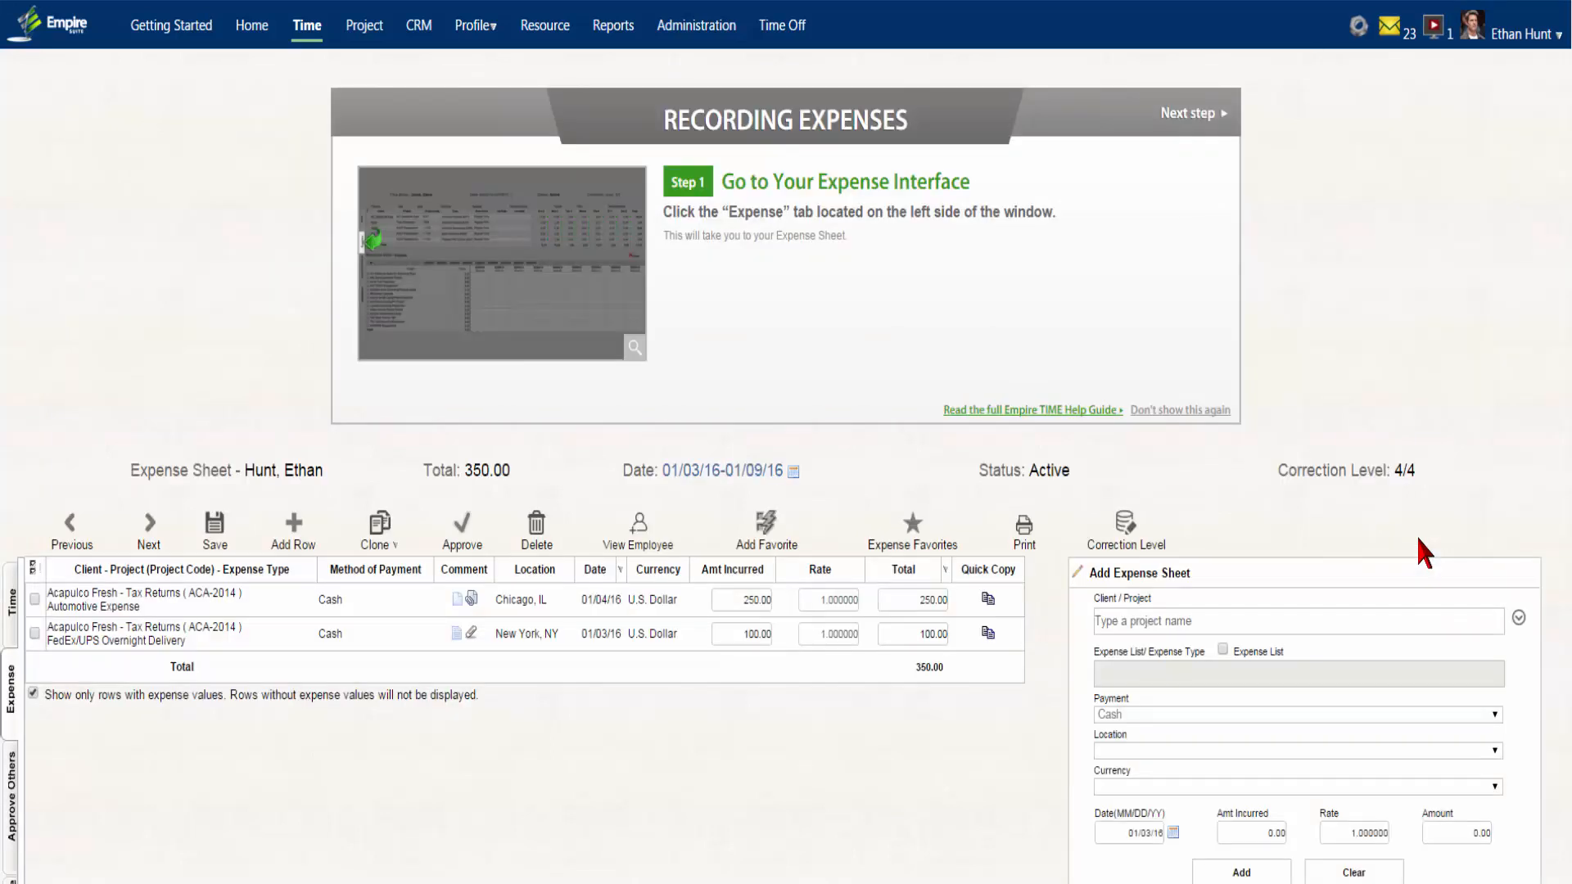